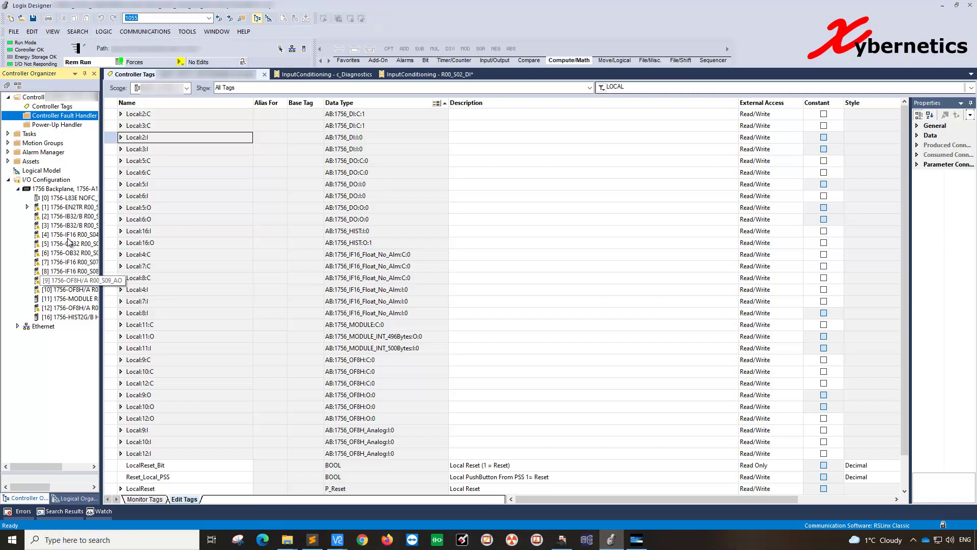
- Review the rack modules in slots 2, 4, 5, 7, 8 and 10, then show the c_Diagnostics routine
left_click(72, 216)
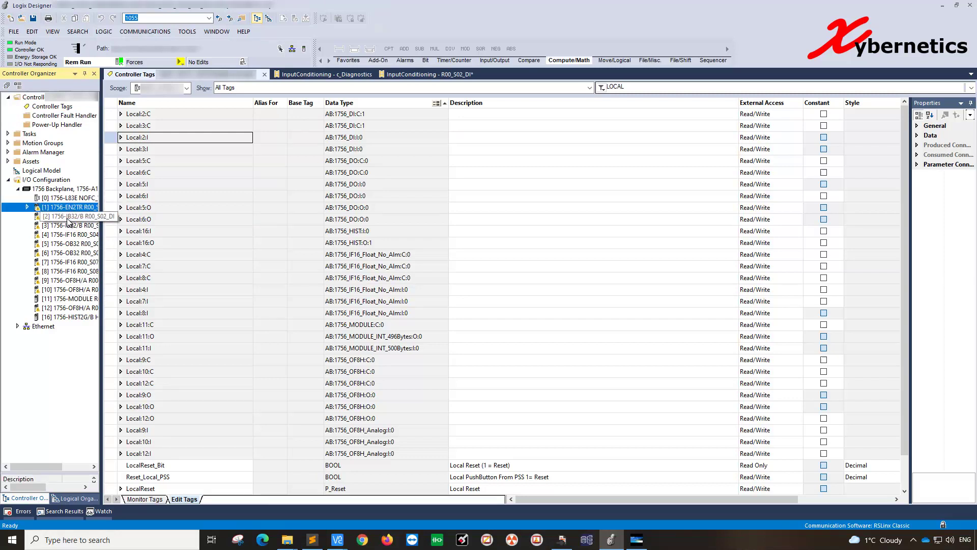
left_click(77, 235)
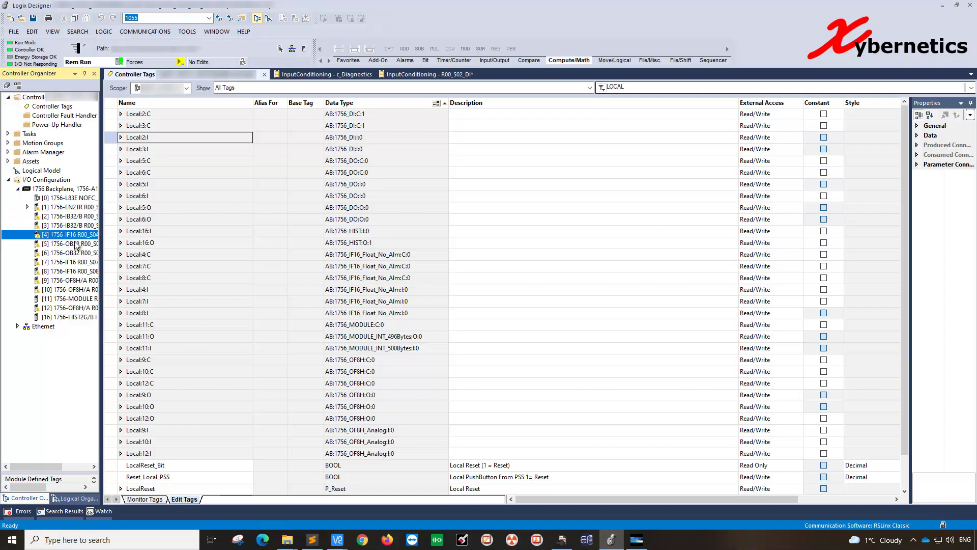
left_click(74, 244)
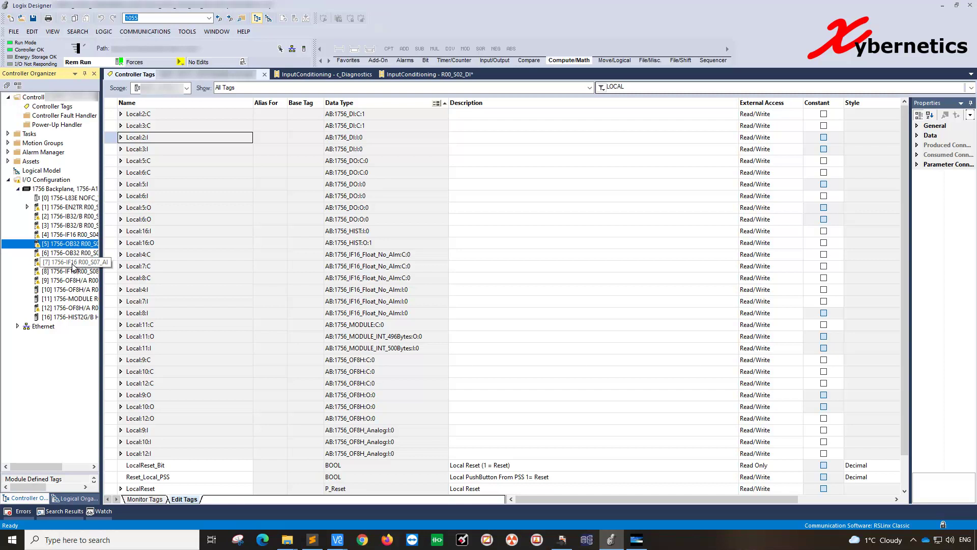
left_click(74, 263)
left_click(74, 272)
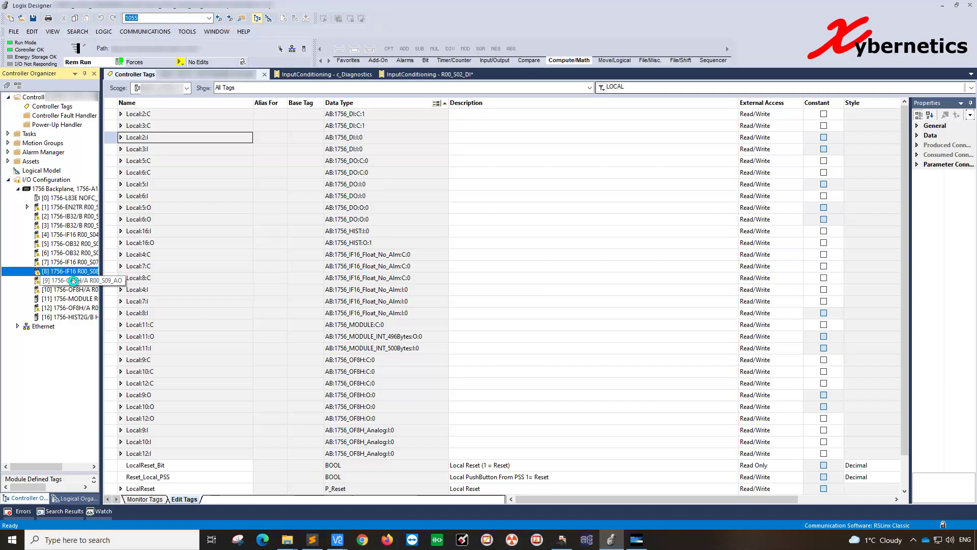
left_click(71, 289)
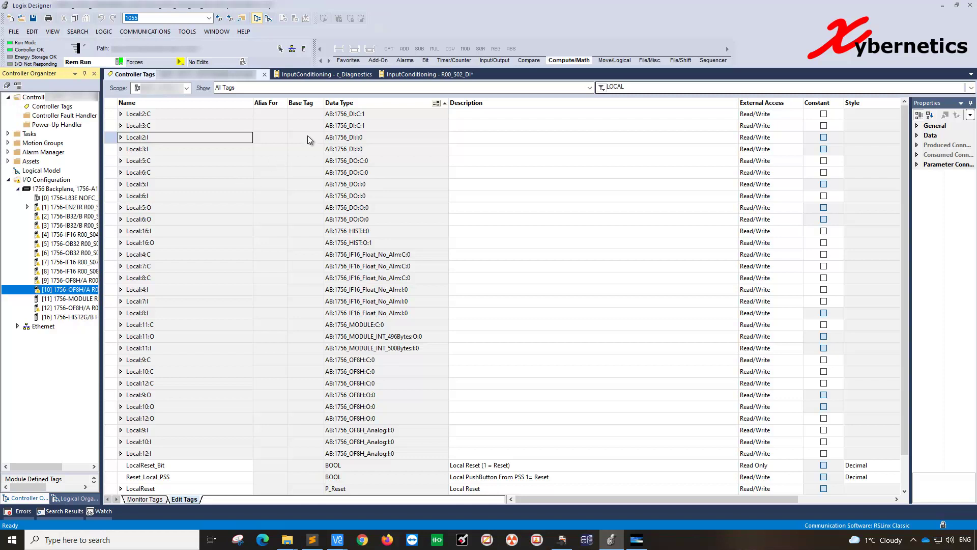
left_click(344, 73)
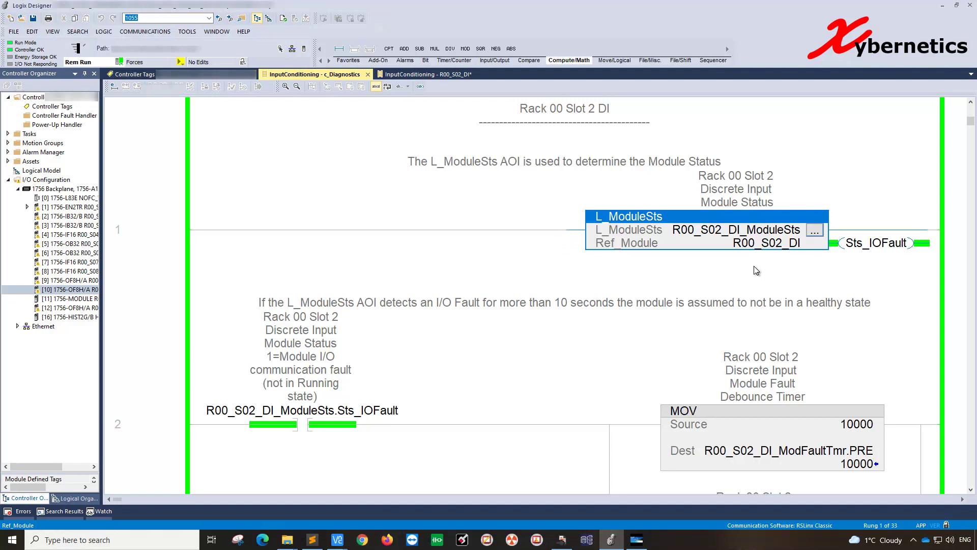
scroll(543, 323, "down", 5)
scroll(553, 319, "down", 4)
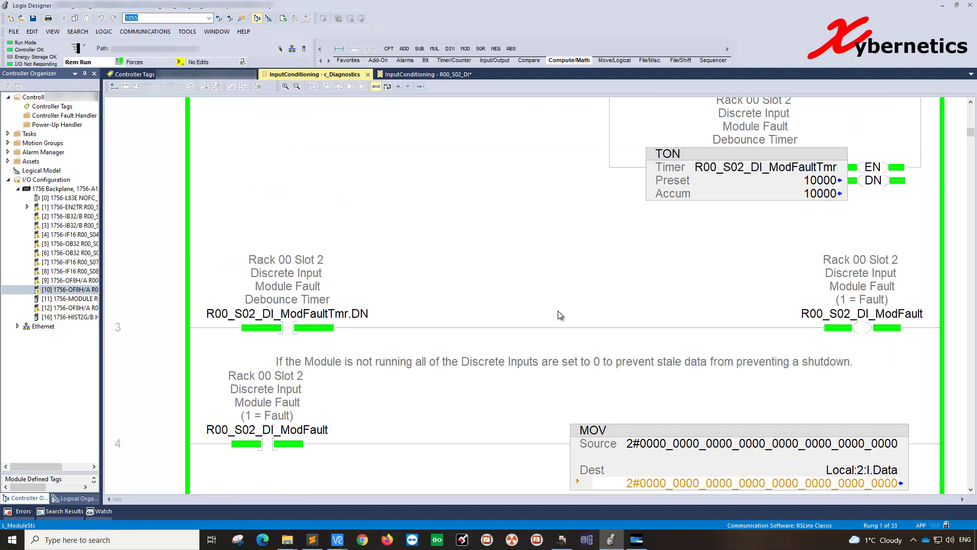
scroll(534, 312, "down", 1)
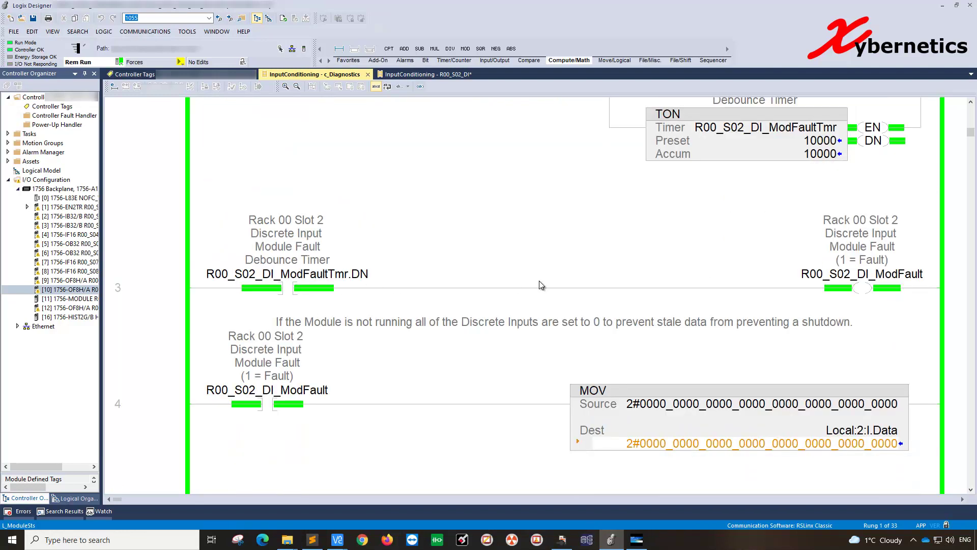
left_click(643, 404)
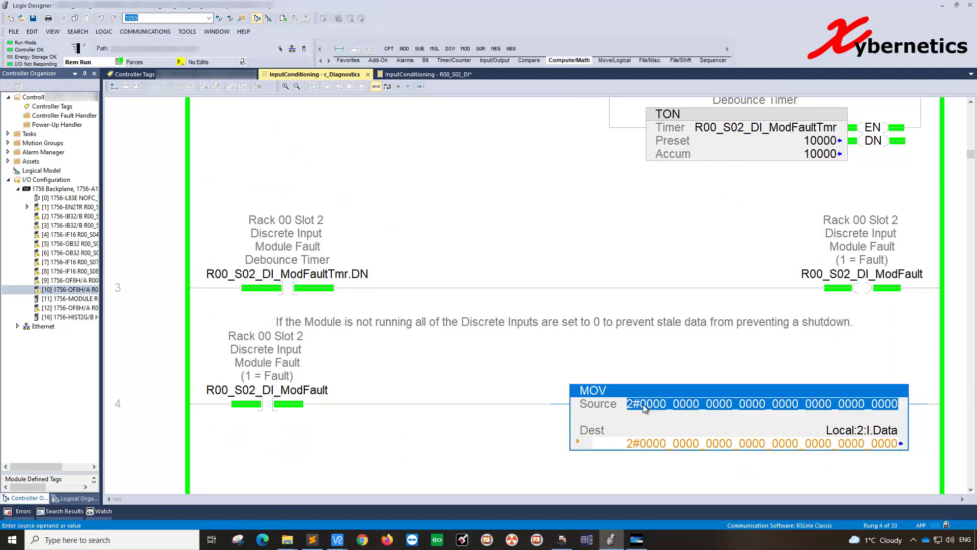
left_click(740, 447)
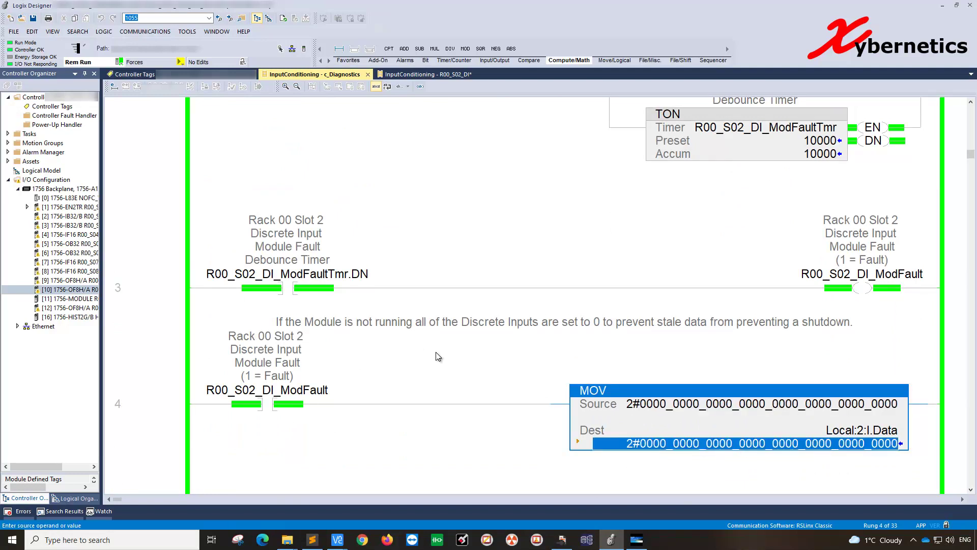
left_click(300, 292)
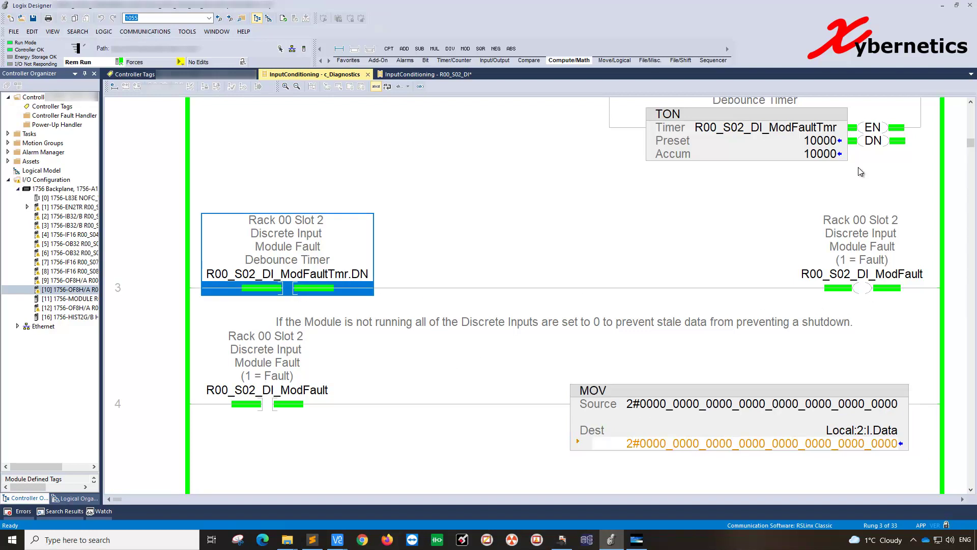
left_click(856, 292)
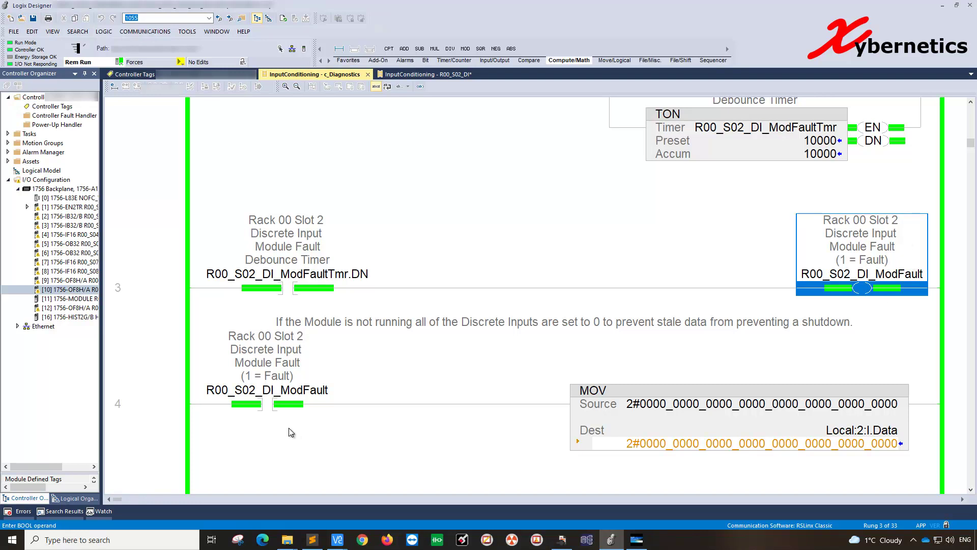
left_click(257, 407)
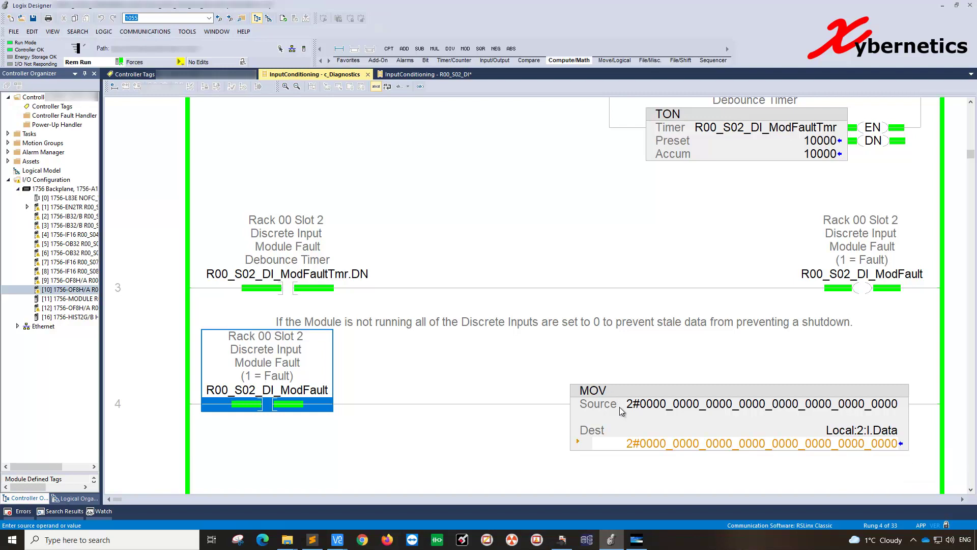
scroll(519, 426, "up", 3)
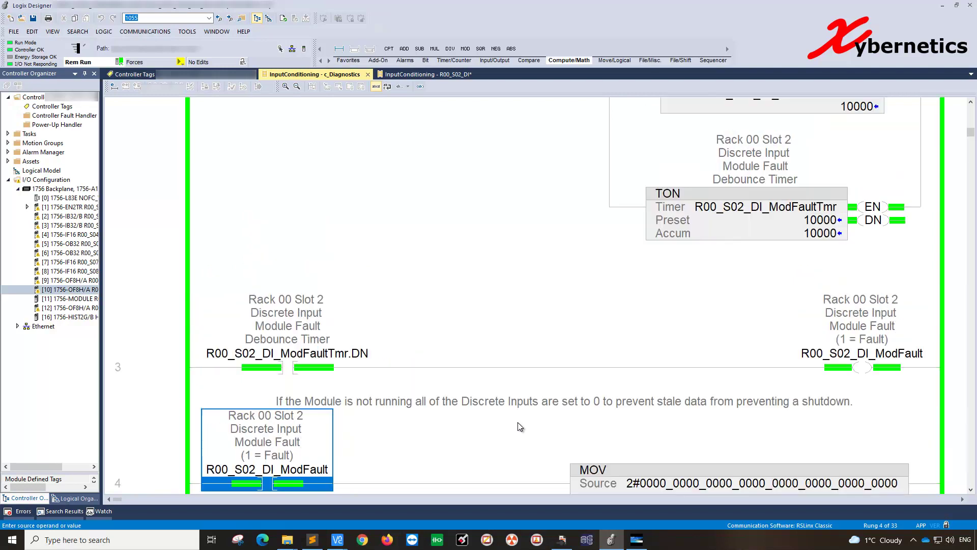
scroll(493, 310, "up", 1)
scroll(524, 325, "up", 2)
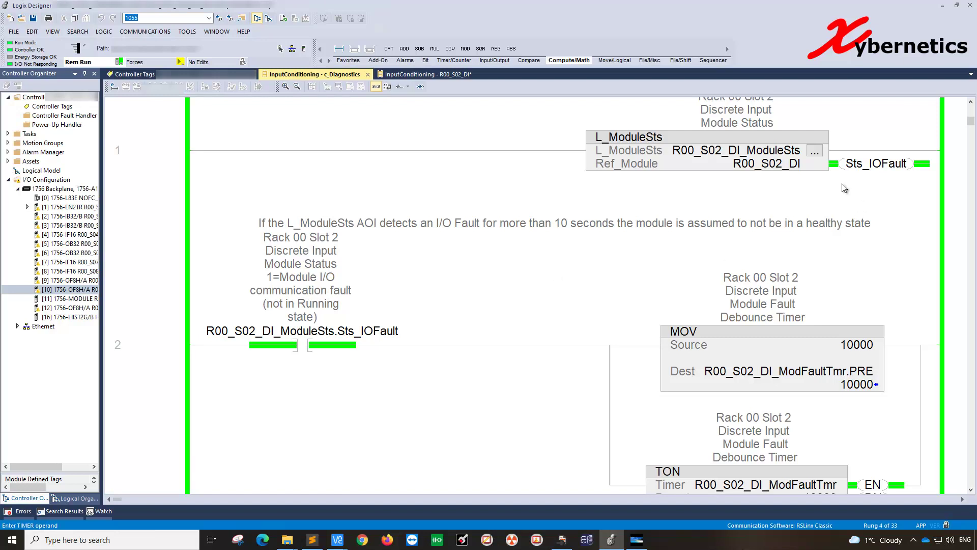
- Check R00_S02_DI_ModuleSts tag properties without changes, then open the rung 1 L_ModuleSts Properties
left_click(794, 151)
scroll(731, 273, "up", 2)
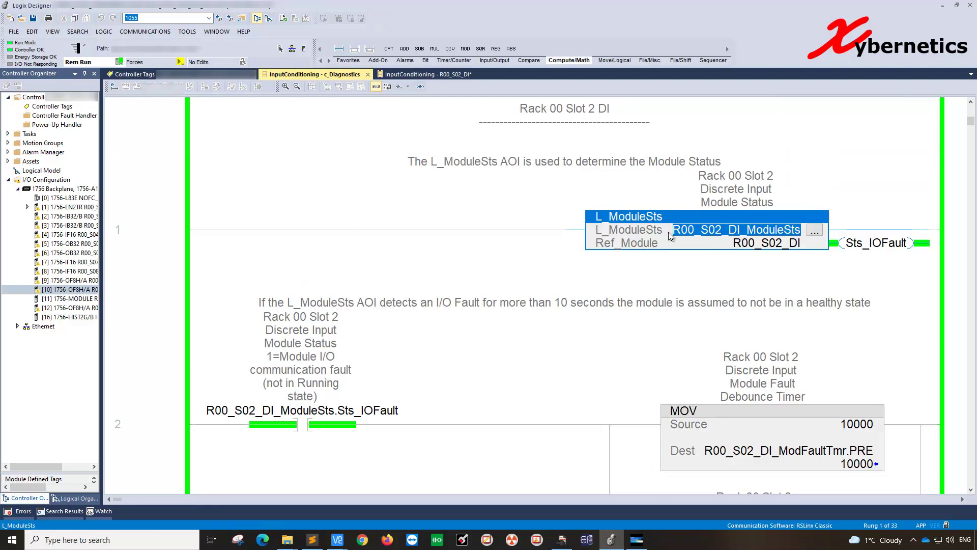
right_click(730, 235)
left_click(759, 237)
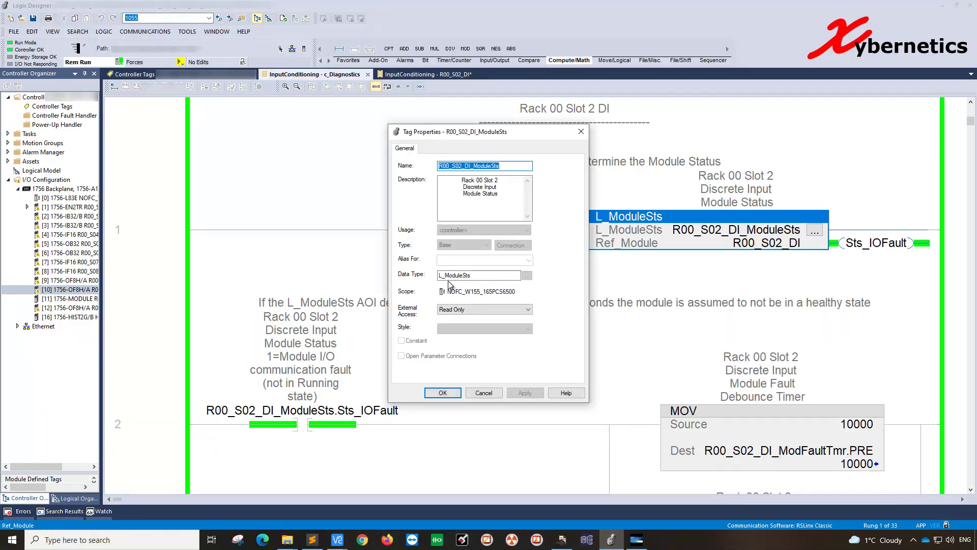
double_click(452, 275)
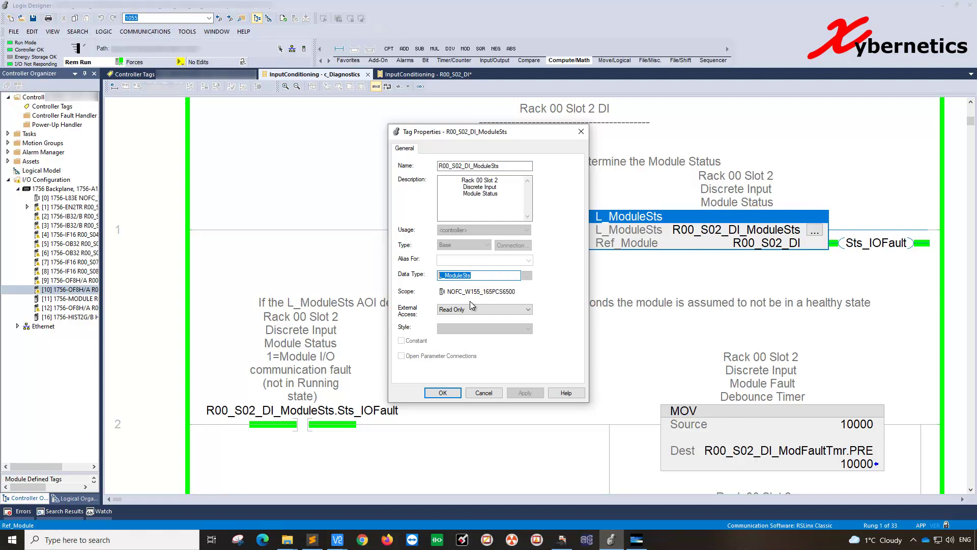
left_click(492, 394)
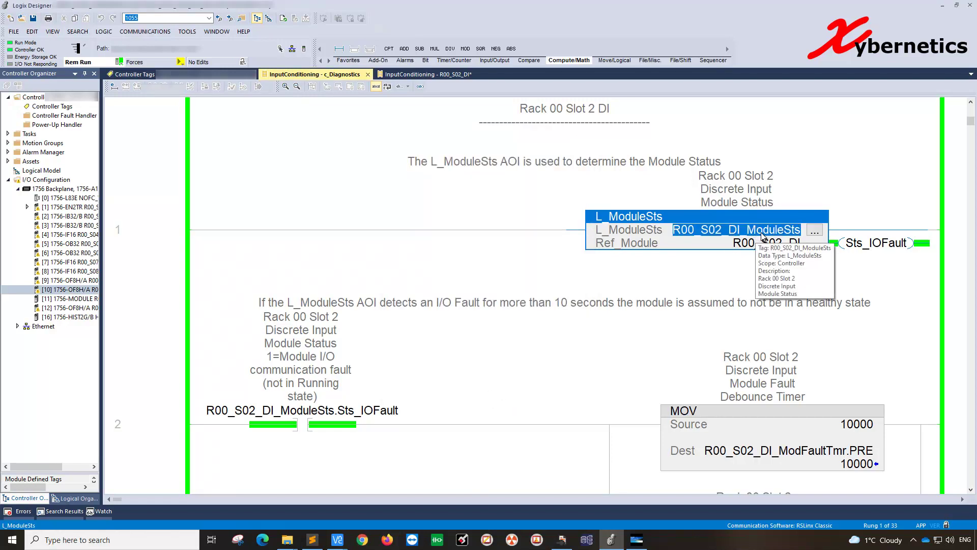
left_click(765, 246)
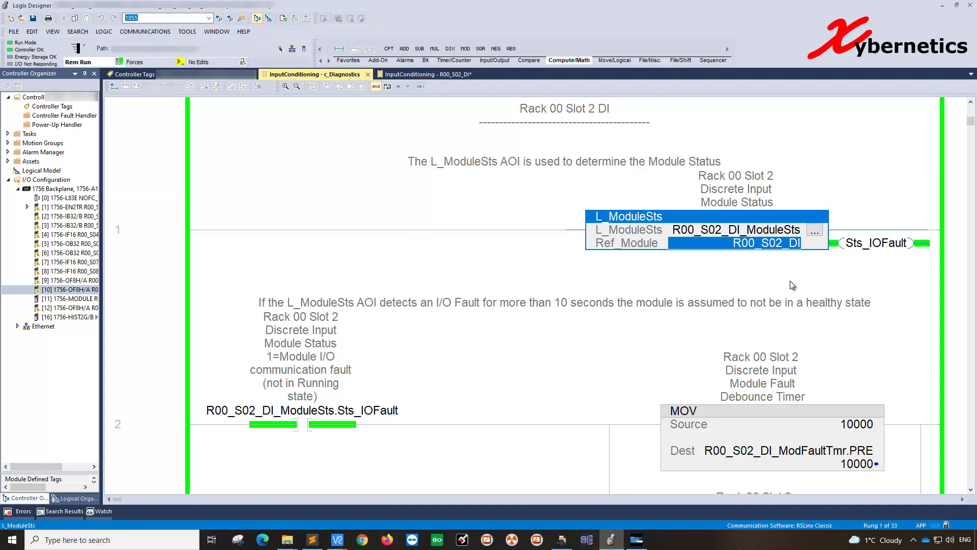
left_click(815, 231)
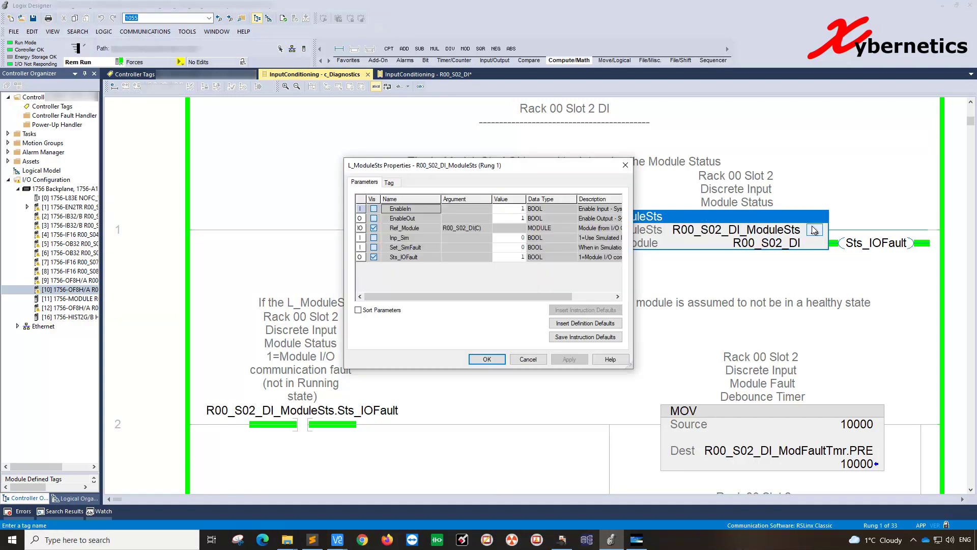
- Set Inp_Sim to 1 and Sts_IOFault to 0 in L_ModuleSts Properties and apply
left_click(515, 240)
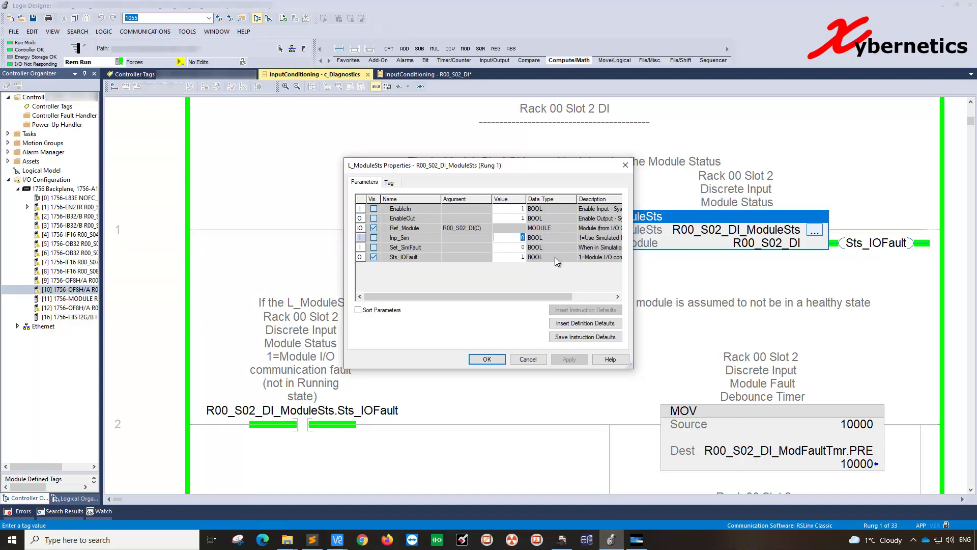
type("1")
left_click(523, 250)
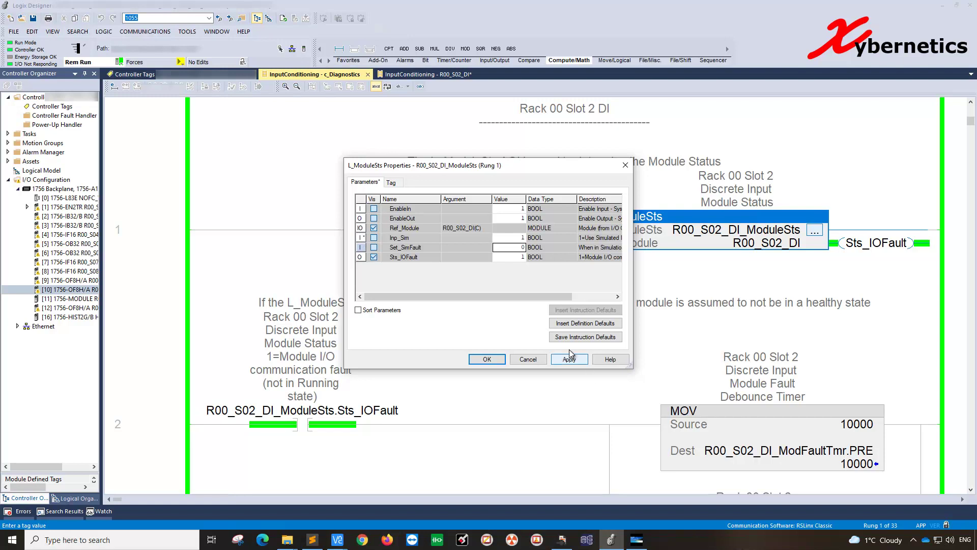
left_click(411, 260)
left_click(518, 258)
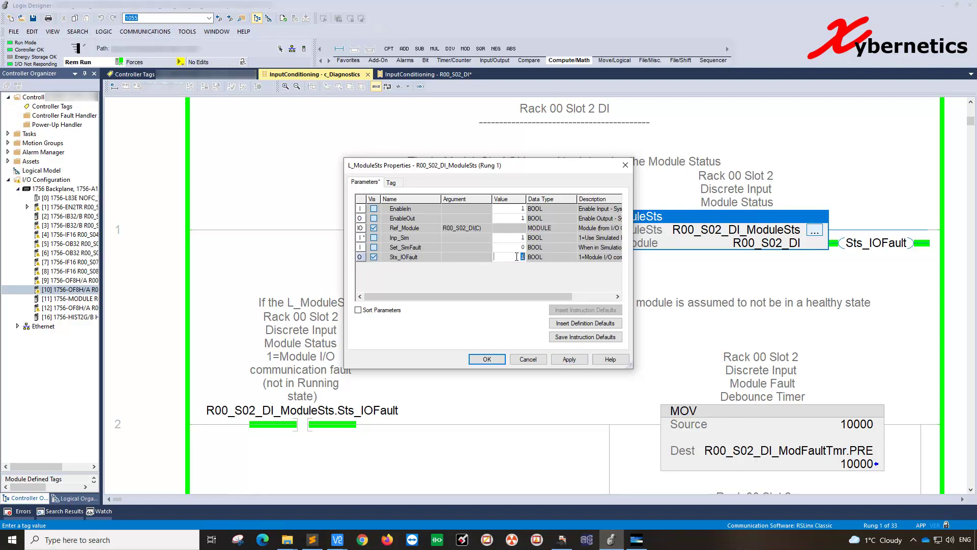
type("0")
left_click(569, 359)
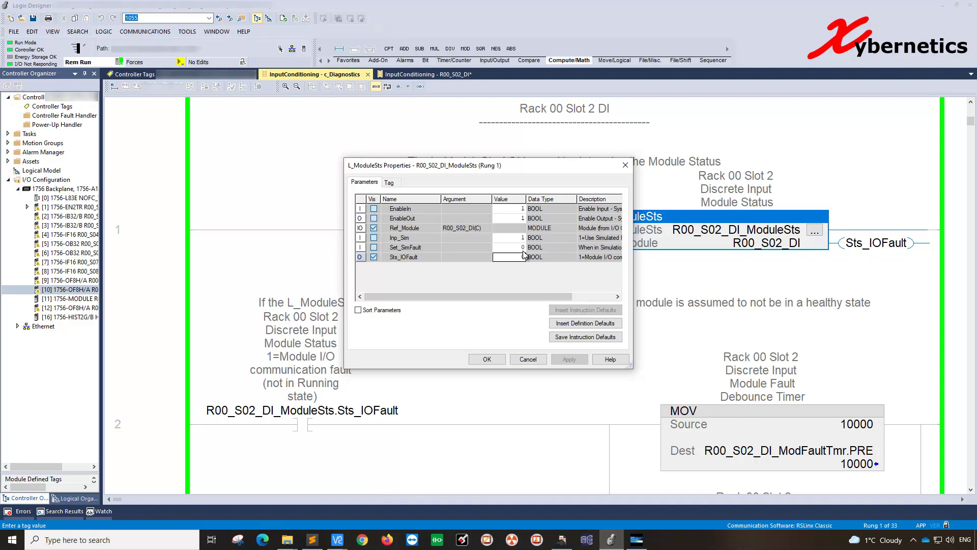
- Cancel the Properties dialog and scroll through the diagnostic rungs
left_click(536, 357)
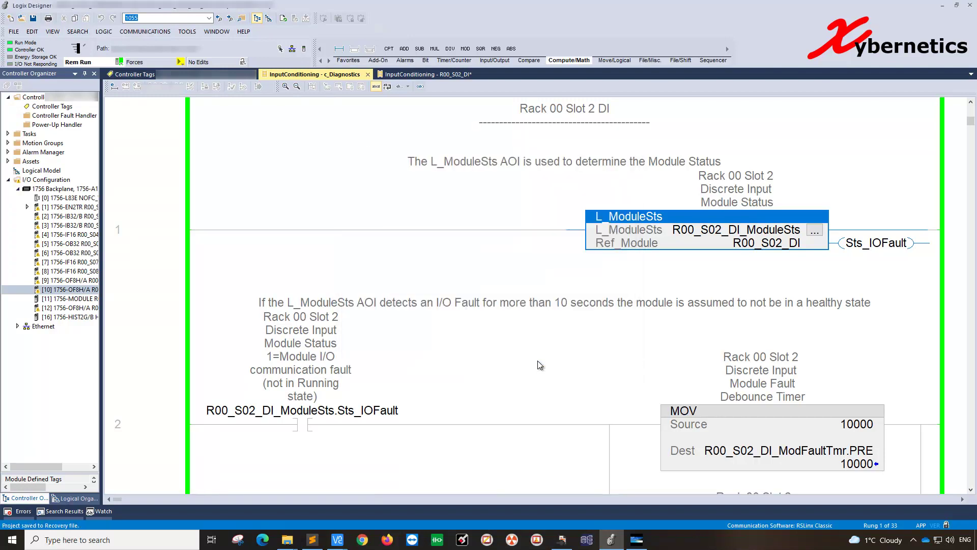
scroll(519, 401, "down", 8)
scroll(633, 409, "down", 3)
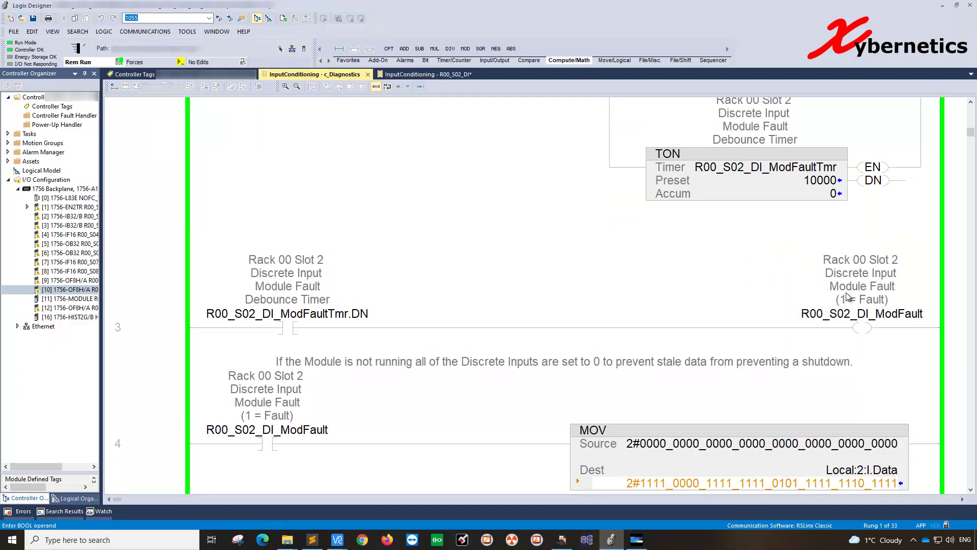
scroll(550, 388, "up", 12)
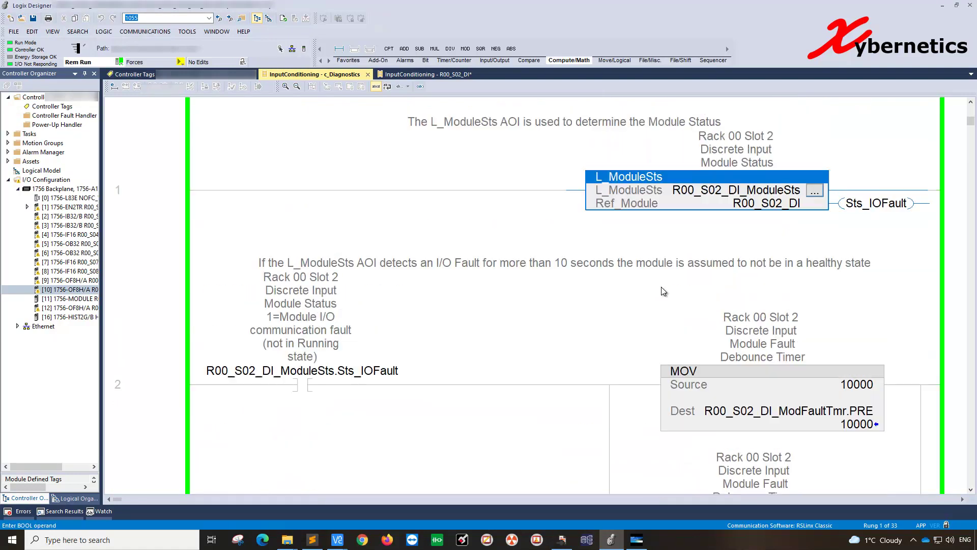
- Reopen L_ModuleSts Properties, edit Inp_Sim and Sts_IOFault, then cancel without keeping changes
left_click(814, 229)
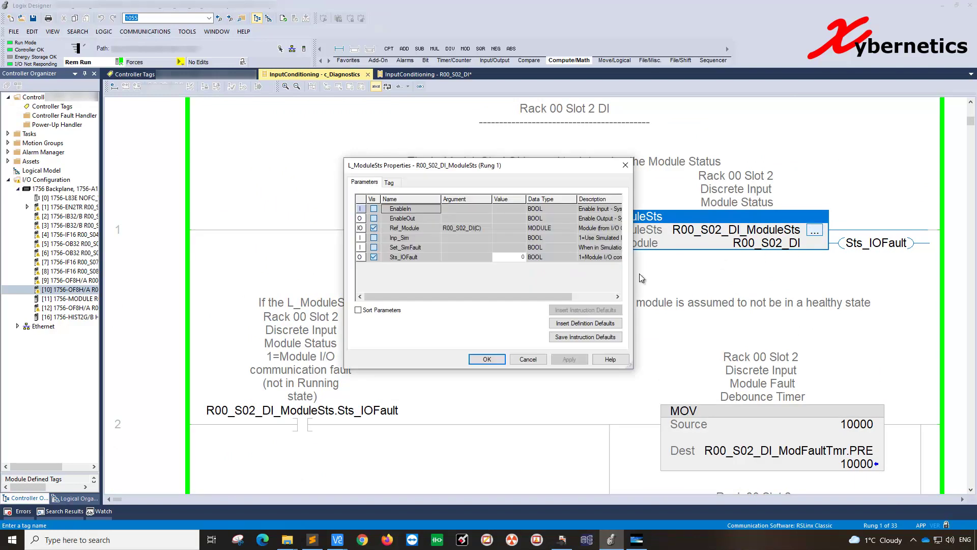
left_click(519, 237)
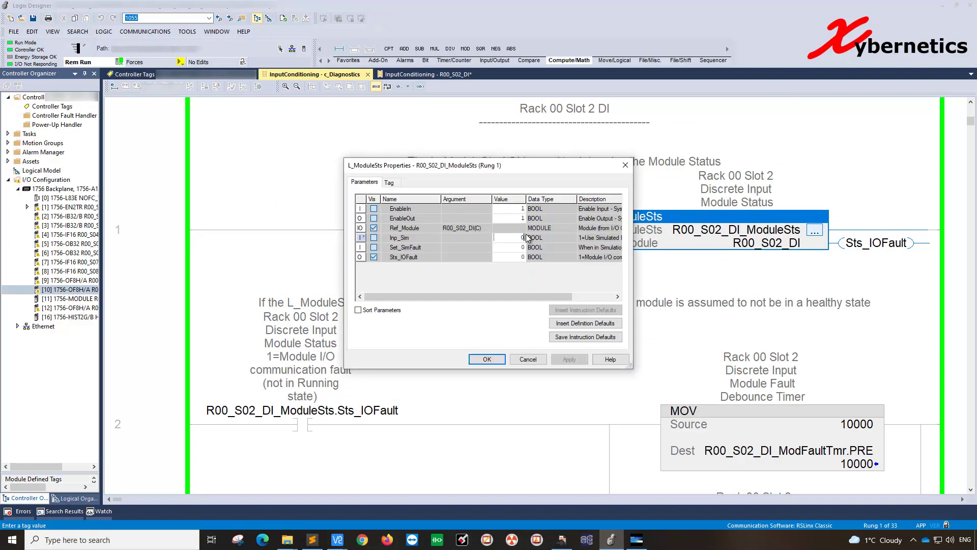
key("Return")
left_click(569, 359)
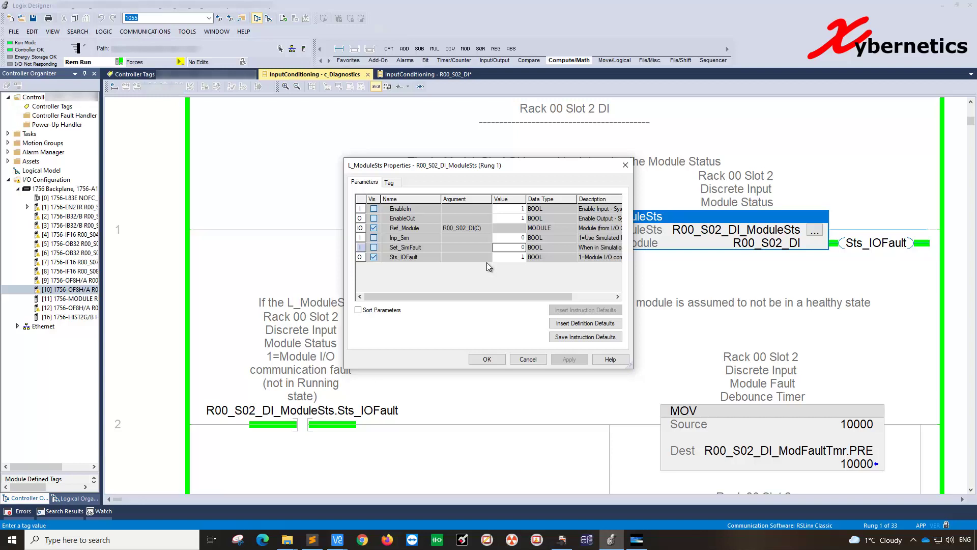
left_click(519, 257)
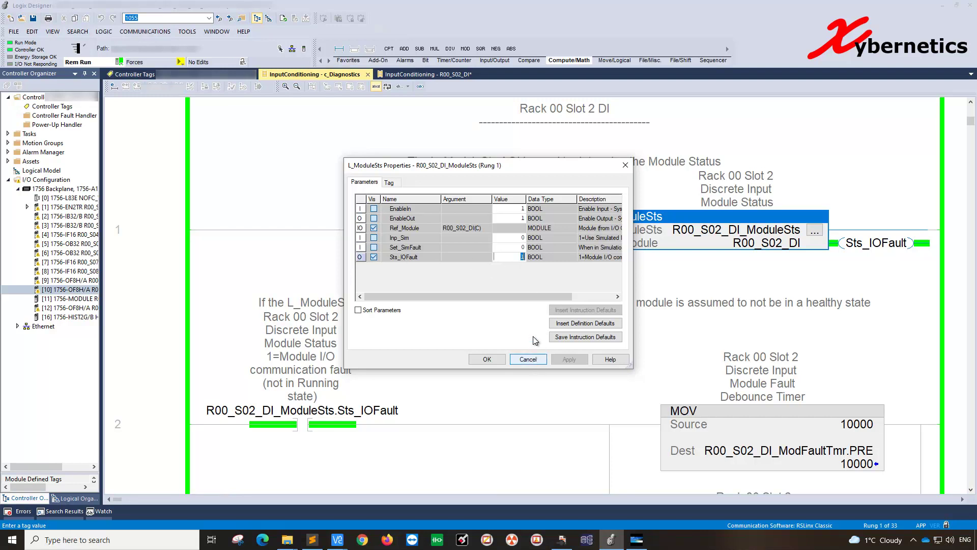
left_click(538, 360)
- Review rungs 3–4: R00_S02_DI_ModFault, the MOV source and Local:2:I.Data destination
scroll(571, 360, "down", 3)
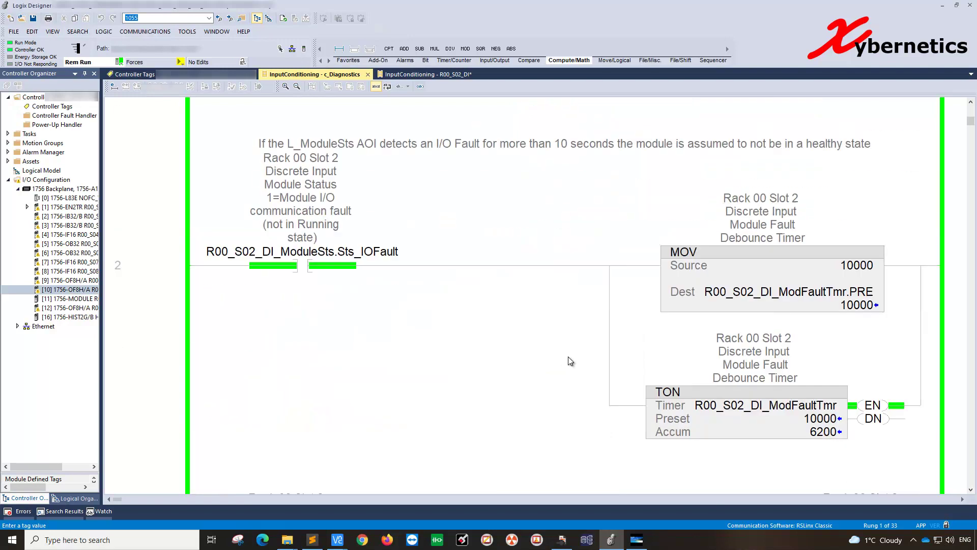
scroll(570, 359, "down", 3)
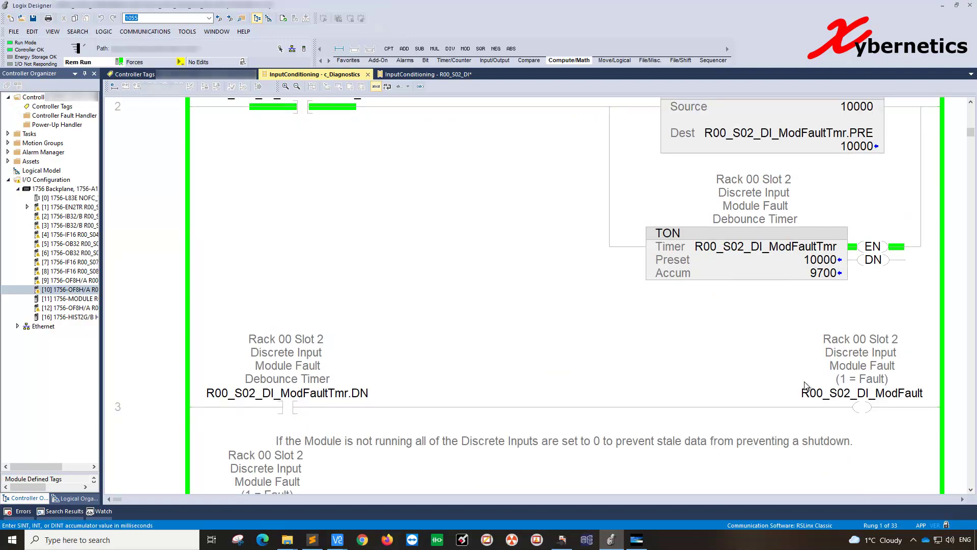
scroll(805, 385, "down", 2)
left_click(329, 446)
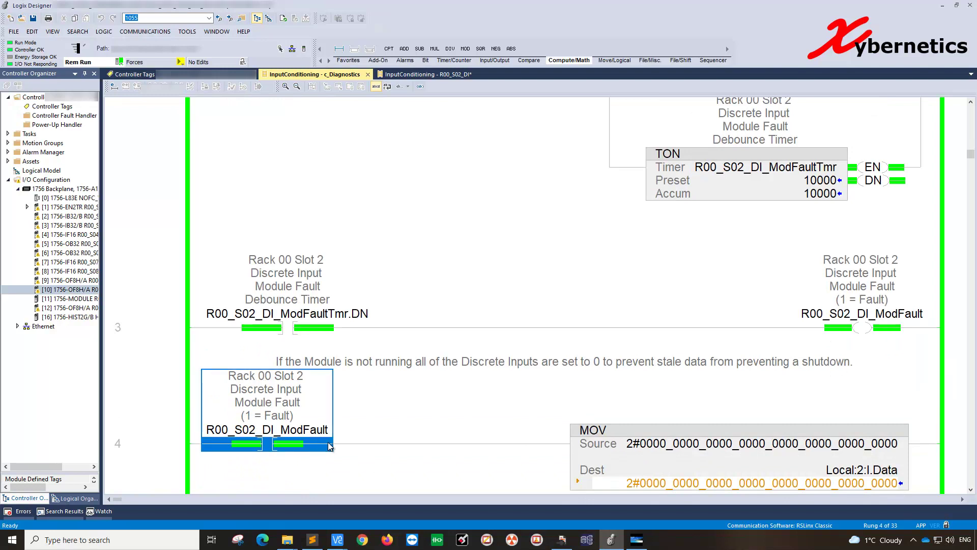
left_click(884, 316)
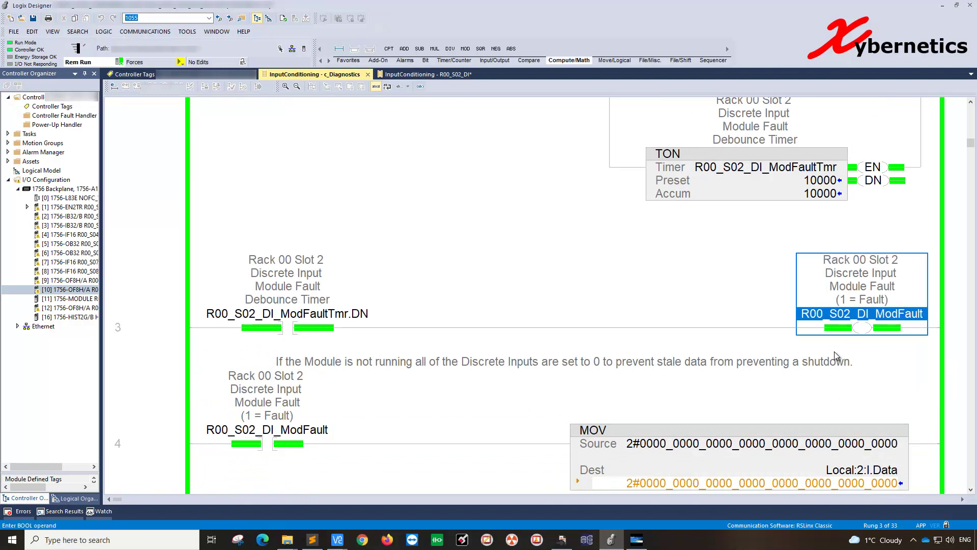
left_click(660, 454)
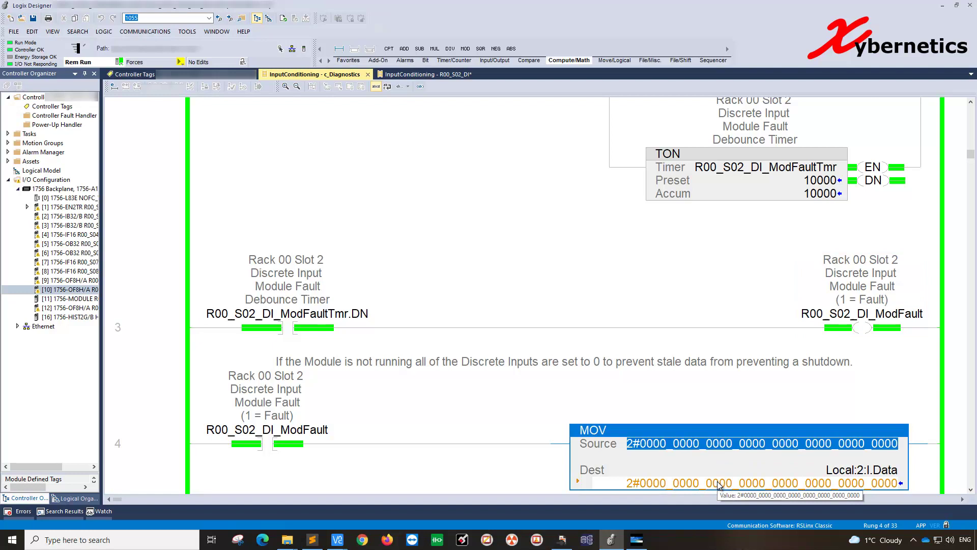
left_click(870, 470)
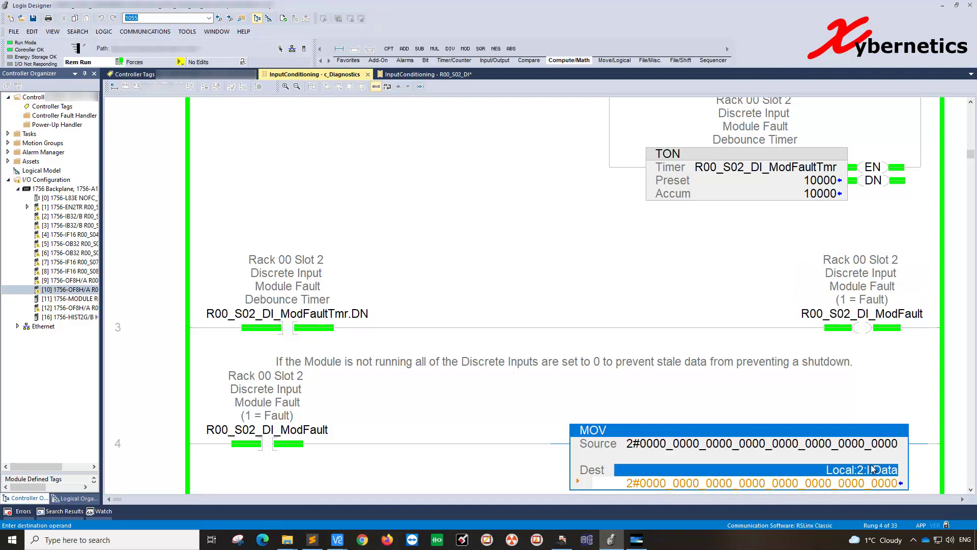
key("Up")
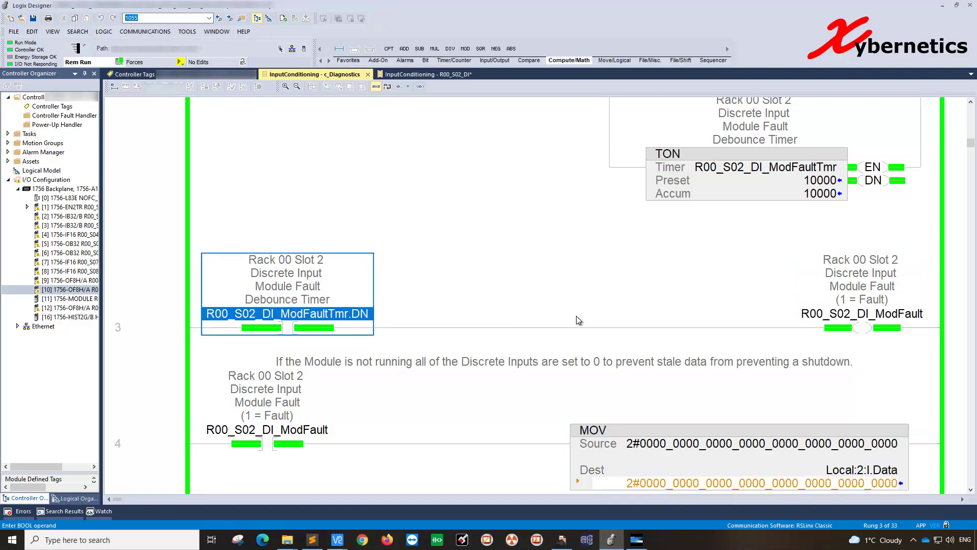
scroll(580, 321, "up", 10)
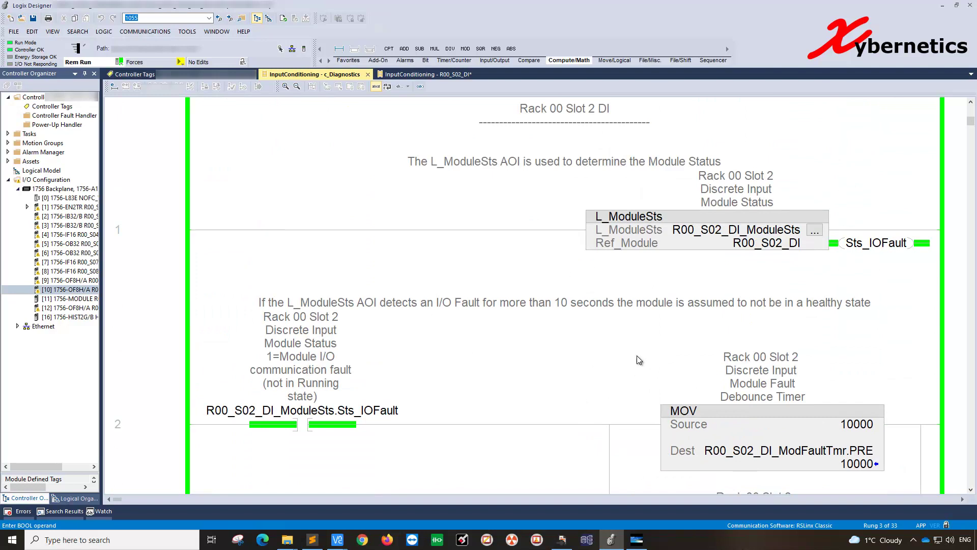
- Set Inp_Sim to 1 on the L_ModuleSts block, apply and confirm with OK
left_click(808, 232)
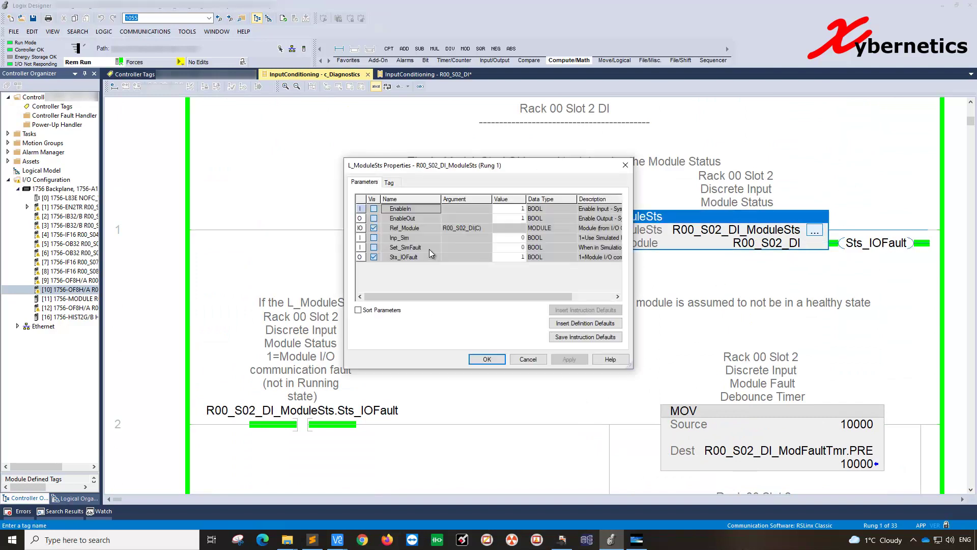
left_click(509, 240)
key("Return")
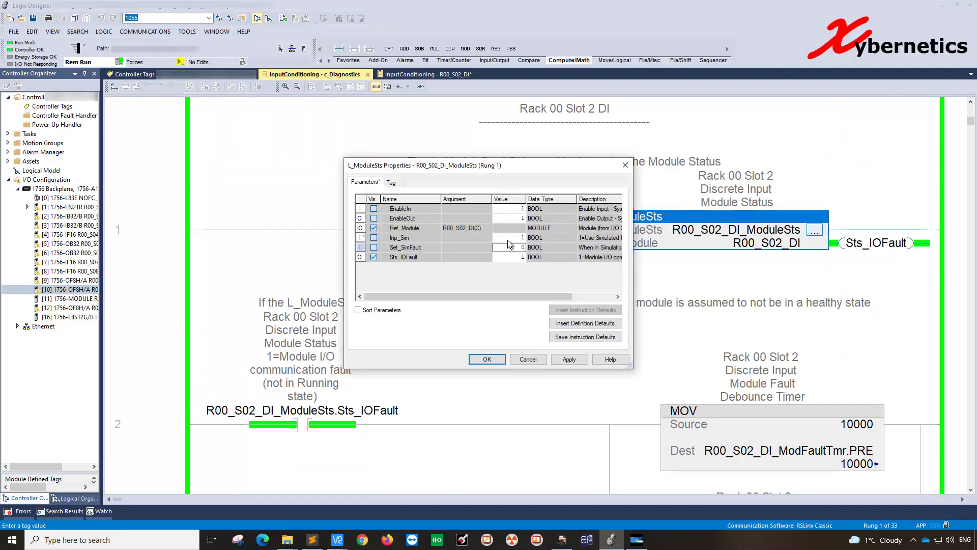
left_click(569, 359)
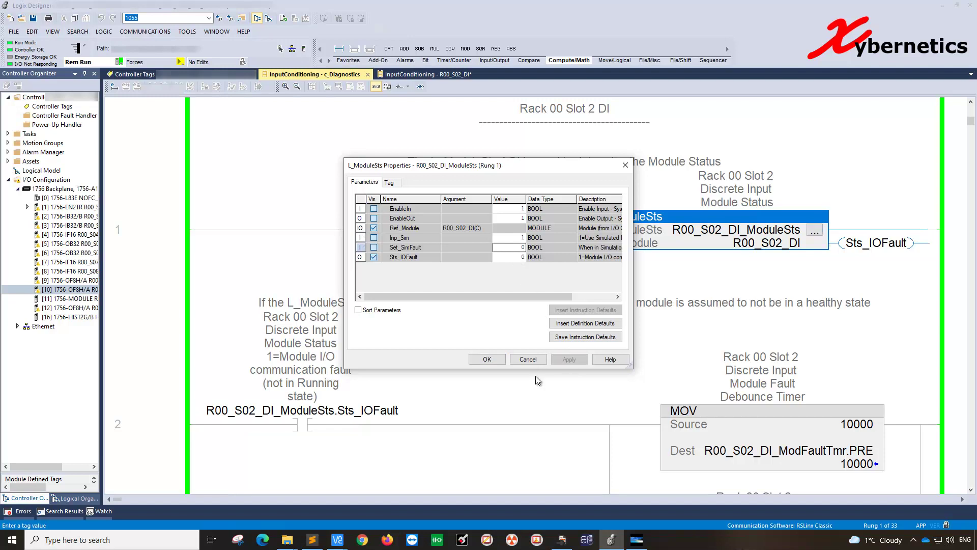
left_click(487, 359)
scroll(769, 392, "down", 10)
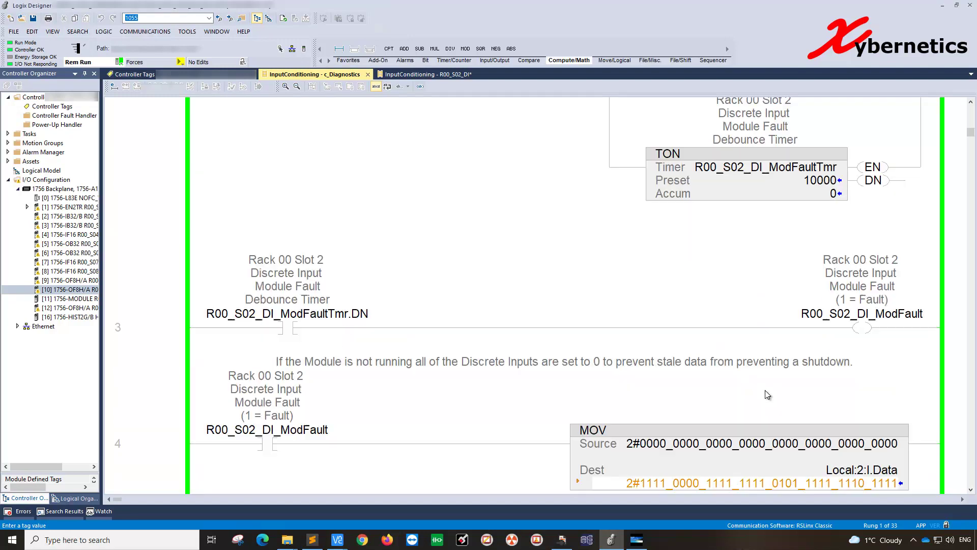
left_click(681, 409)
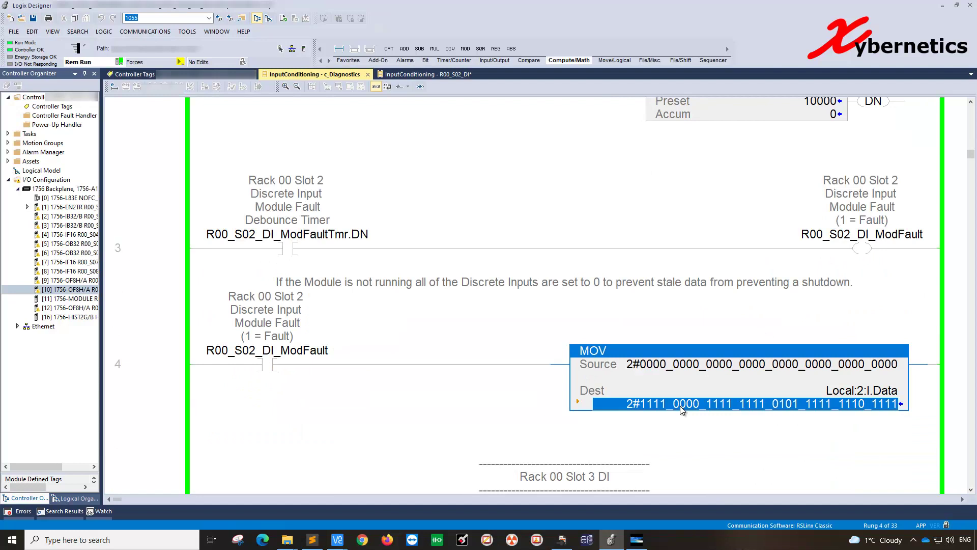
double_click(756, 406)
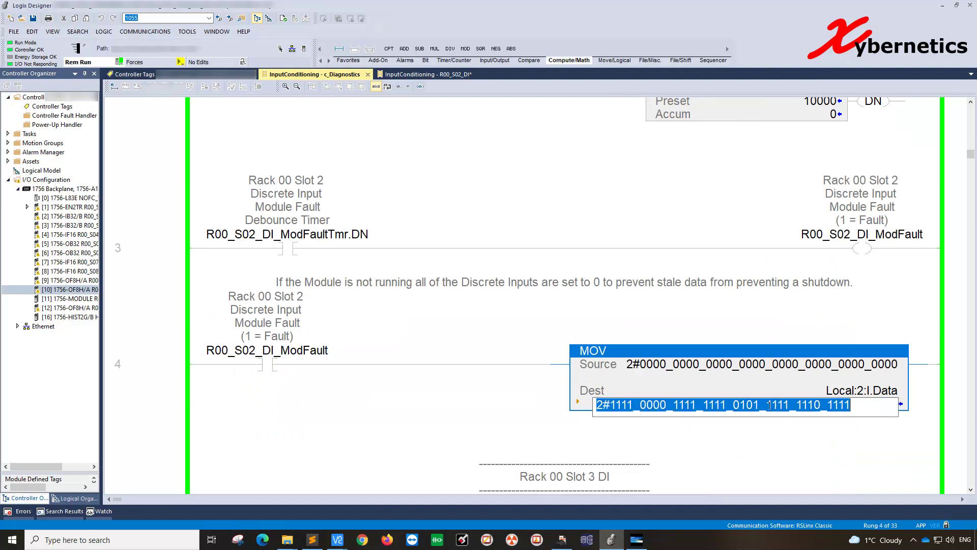
left_click(768, 405)
key("BackSpace")
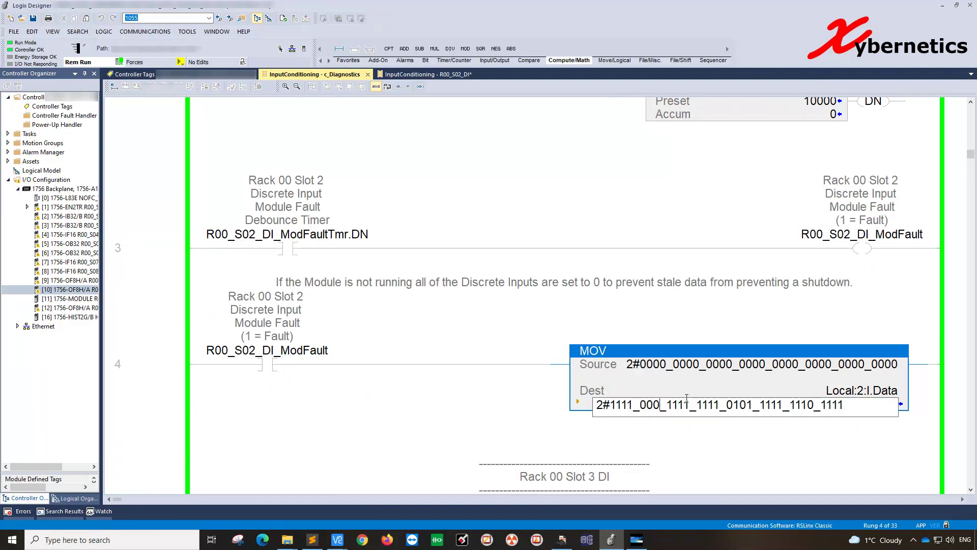
type("1")
key("Return")
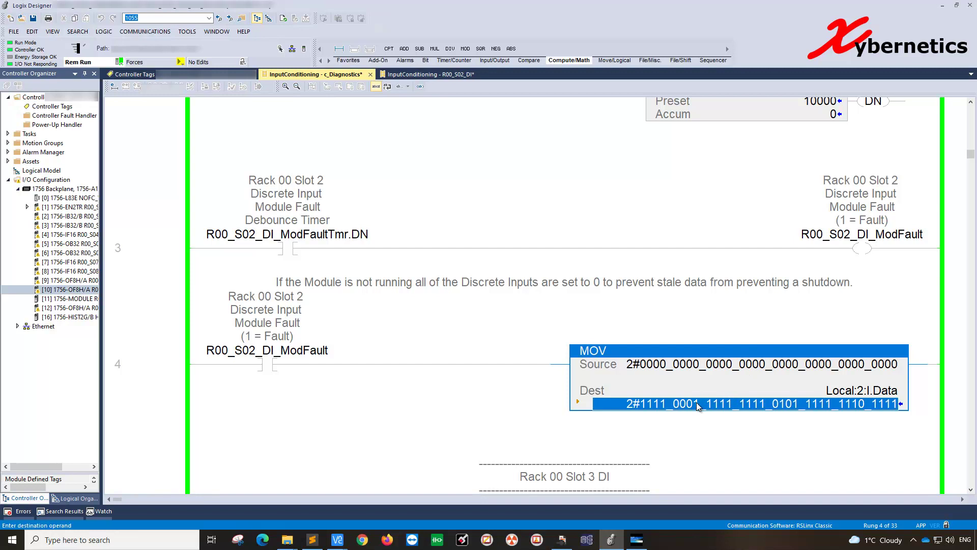
double_click(697, 405)
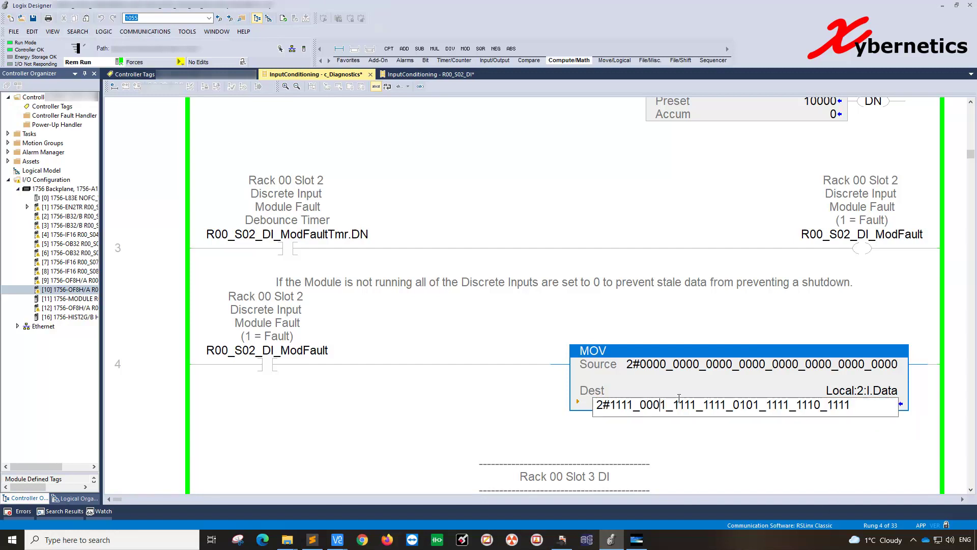
type("0")
key("Delete")
key("Return")
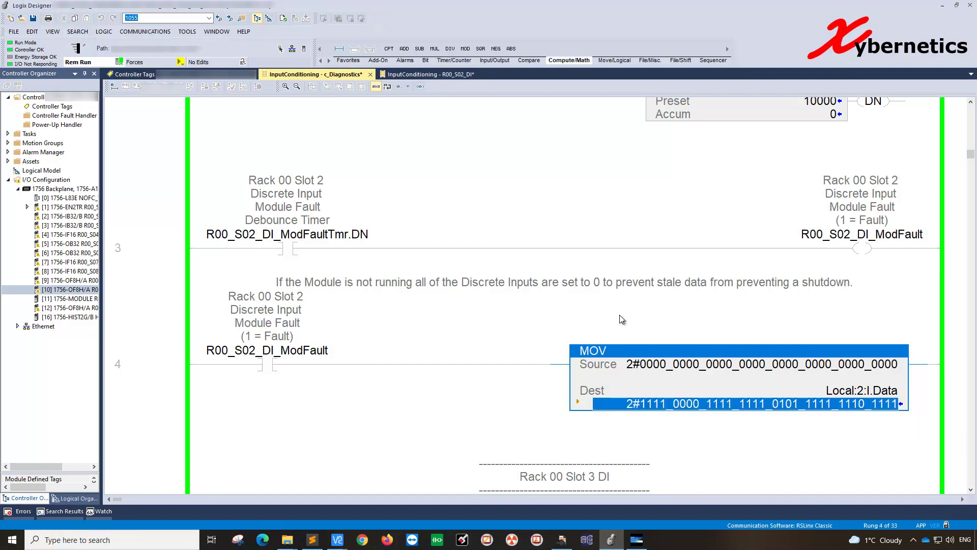
key("Up")
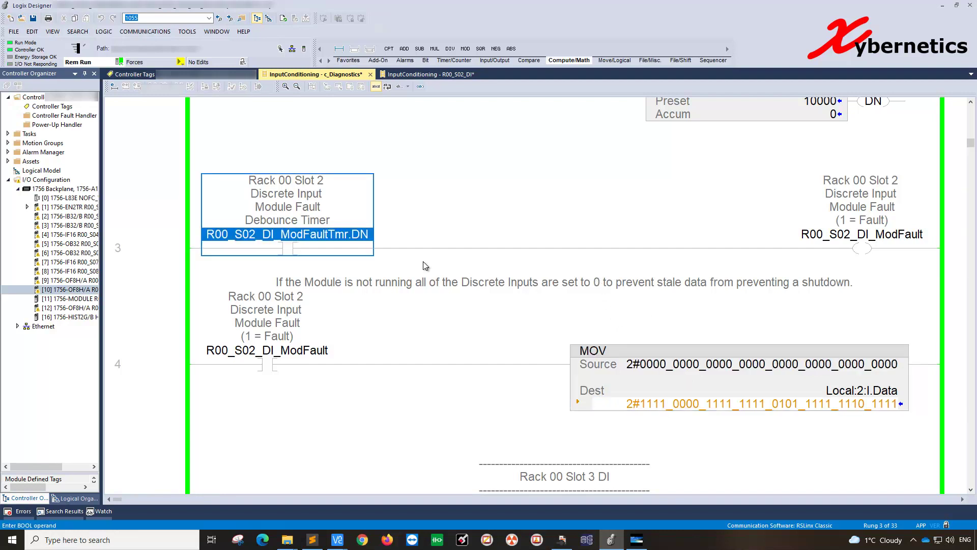
scroll(555, 349, "up", 8)
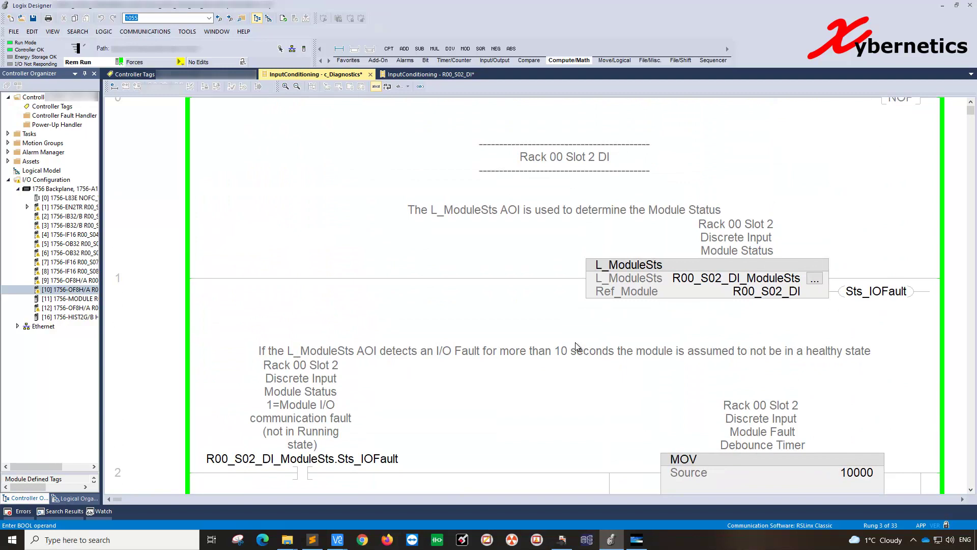
key("Up")
- Switch to the R00_S02_DI routine and inspect the Local:2:I.Data.0 contact and LOCAL_IO_TEST coil
left_click(555, 309)
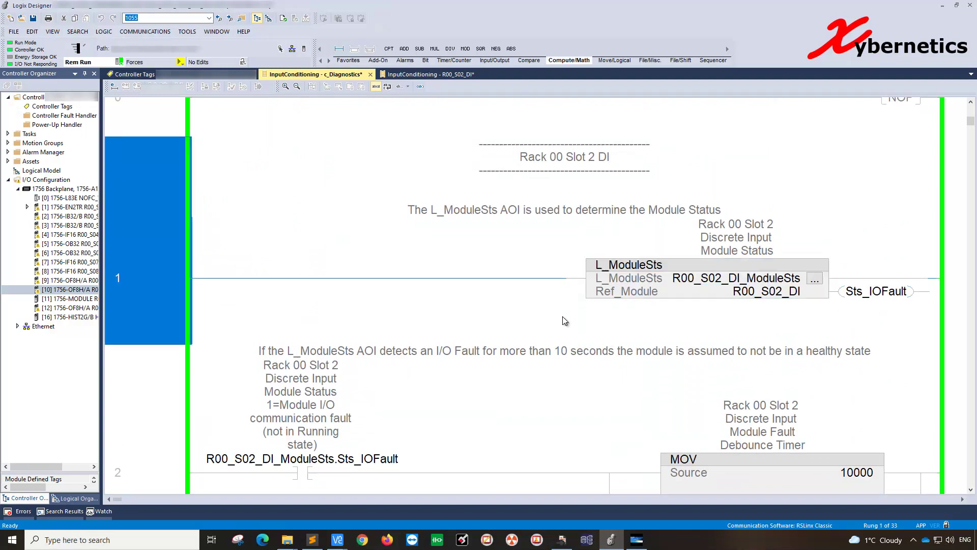
left_click(436, 76)
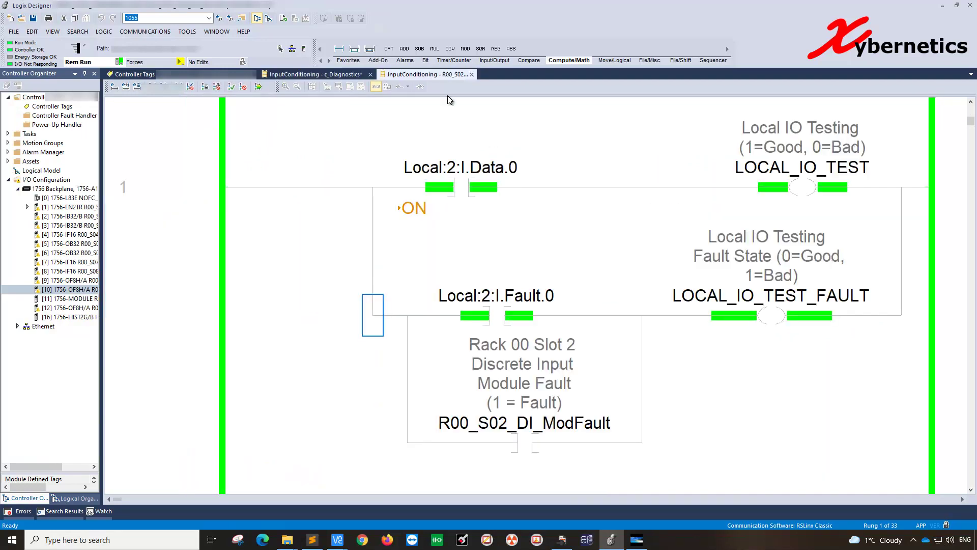
left_click(455, 170)
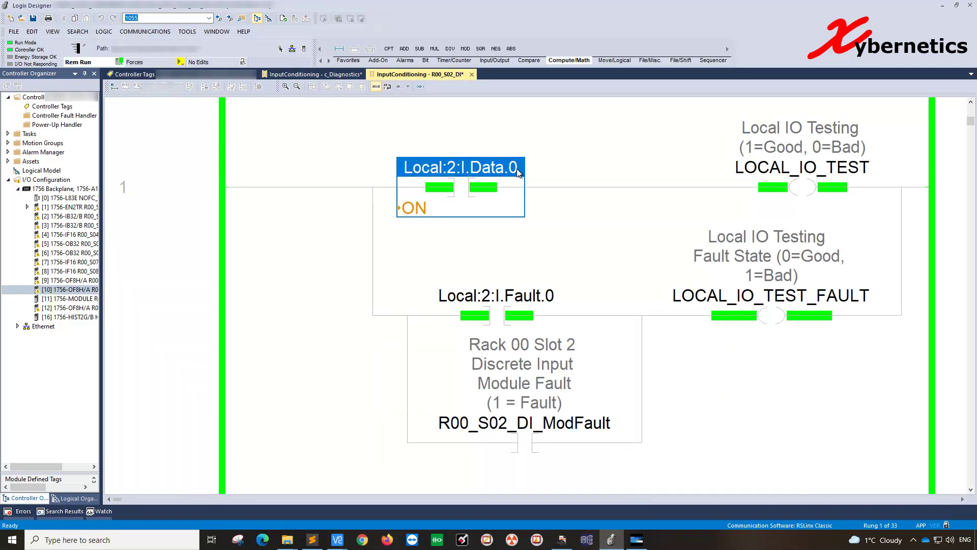
left_click(818, 188)
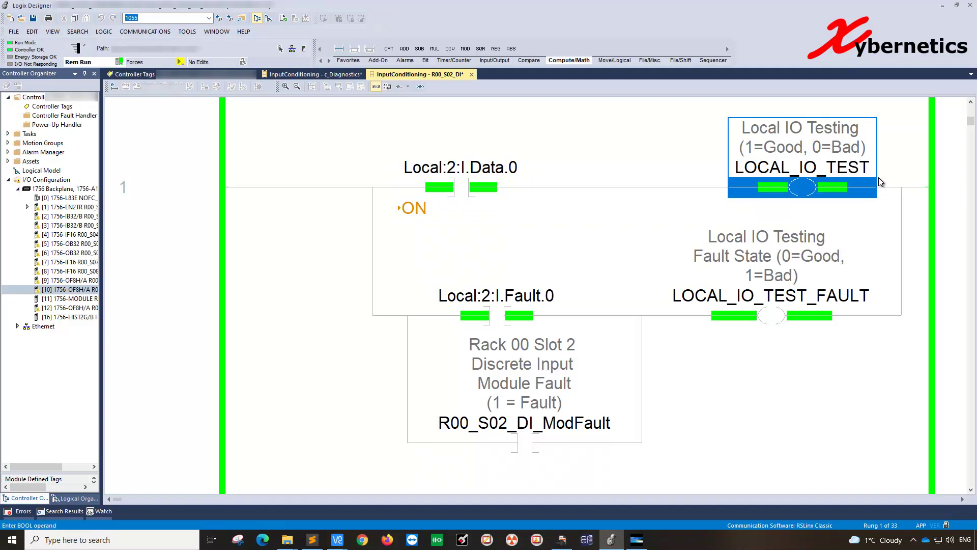
left_click(457, 182)
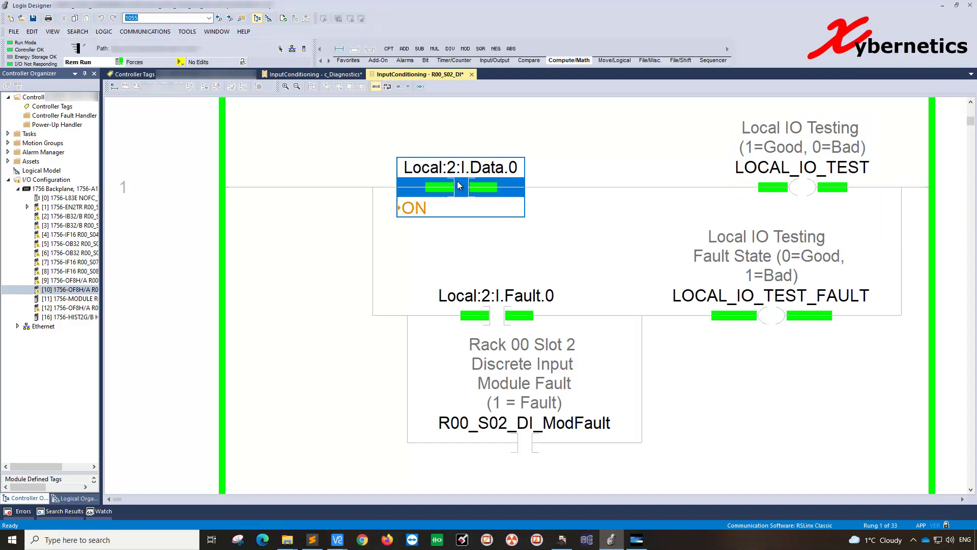
left_click(803, 187)
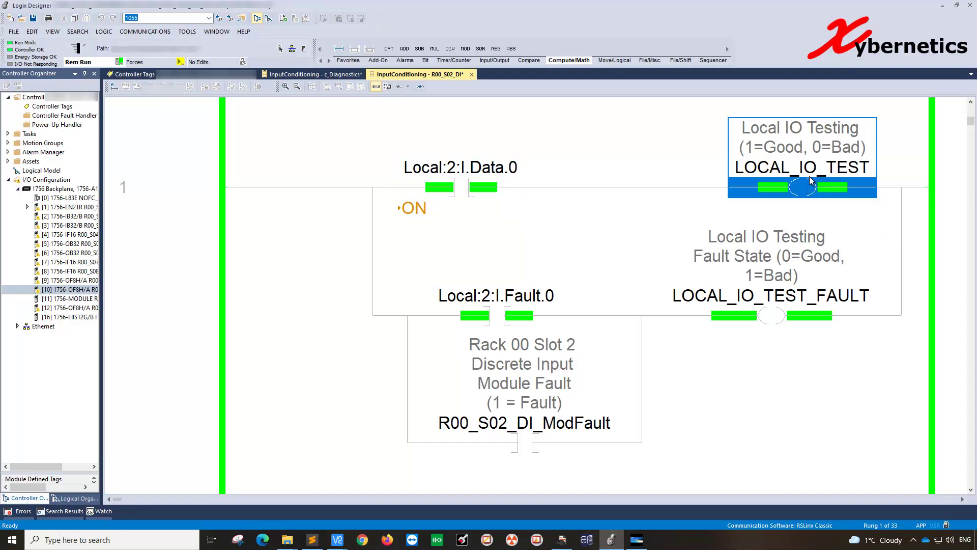
left_click(811, 172)
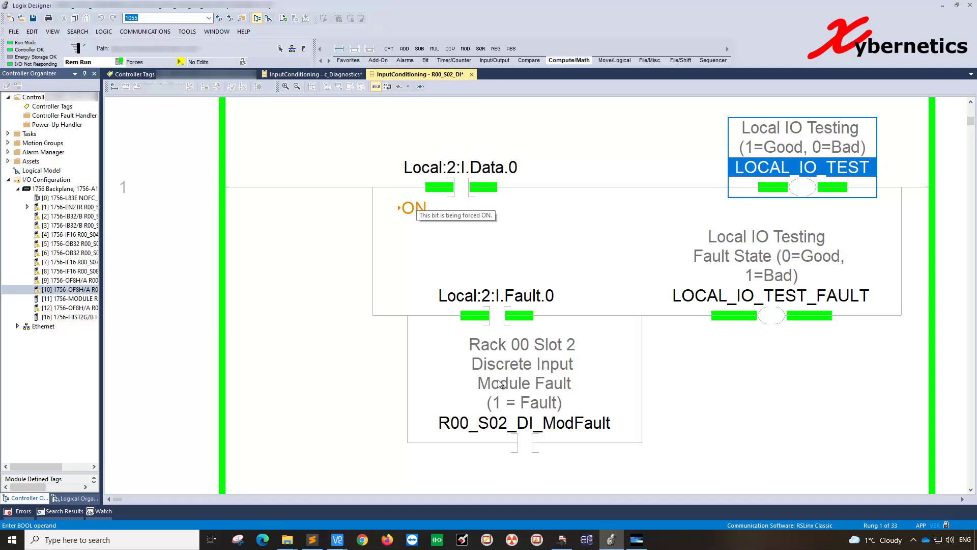
left_click(499, 305)
left_click(498, 310)
left_click(499, 309)
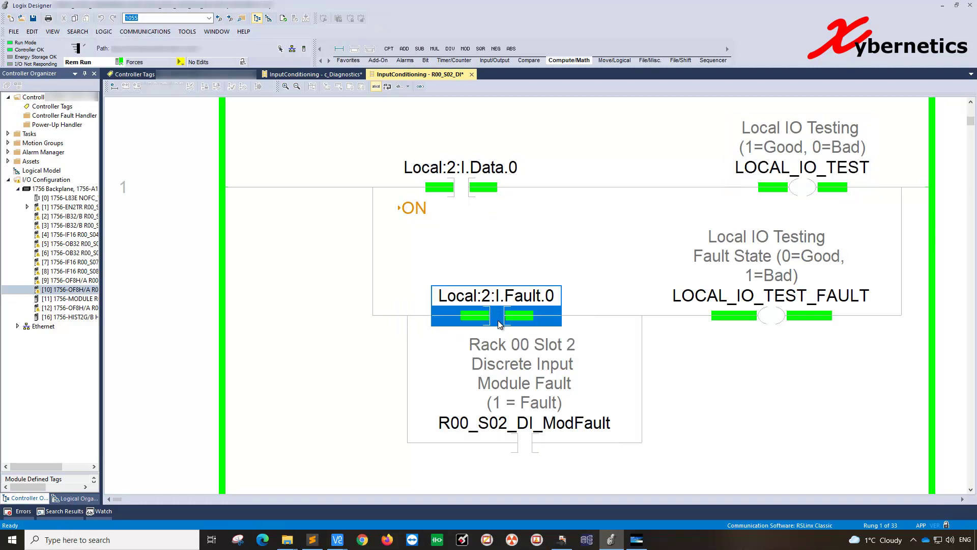
left_click(521, 440)
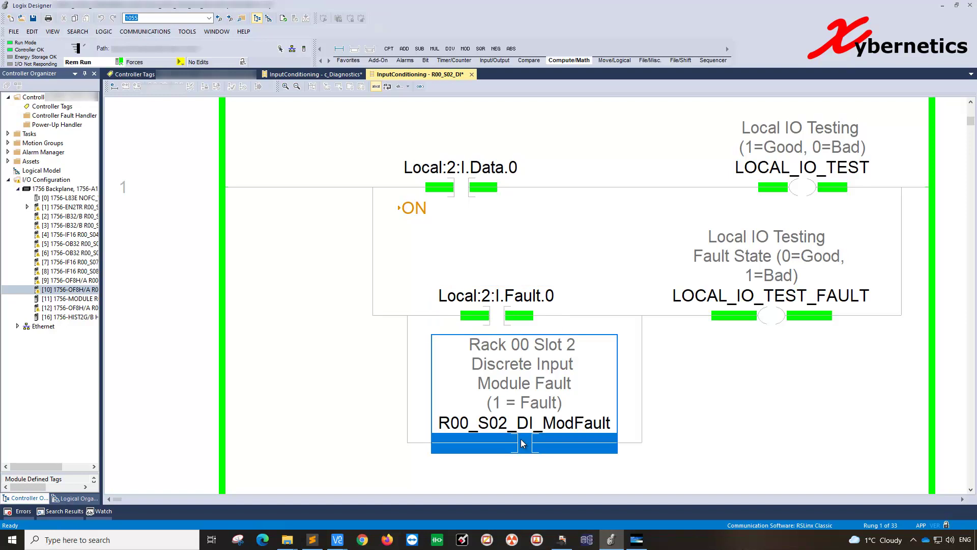
left_click(499, 319)
left_click(772, 319)
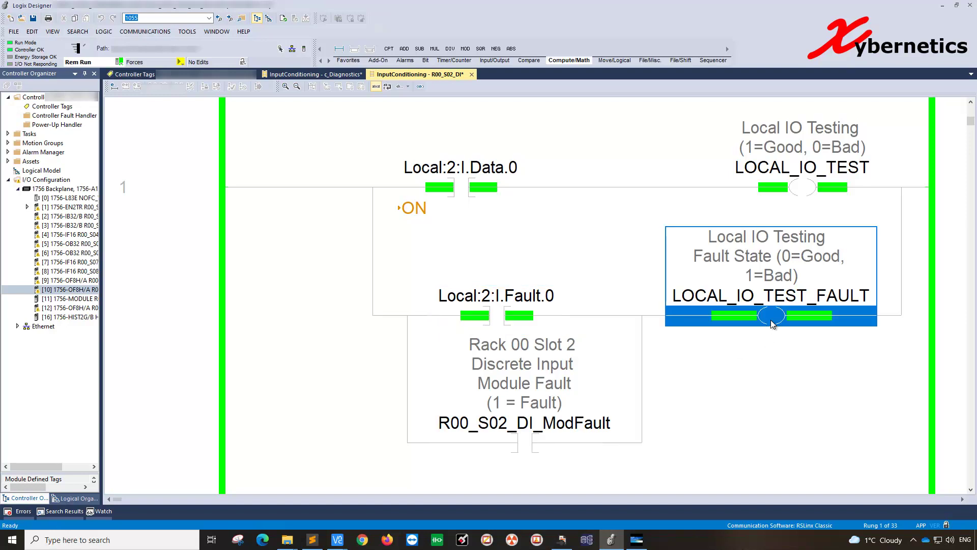
mouse_move(712, 301)
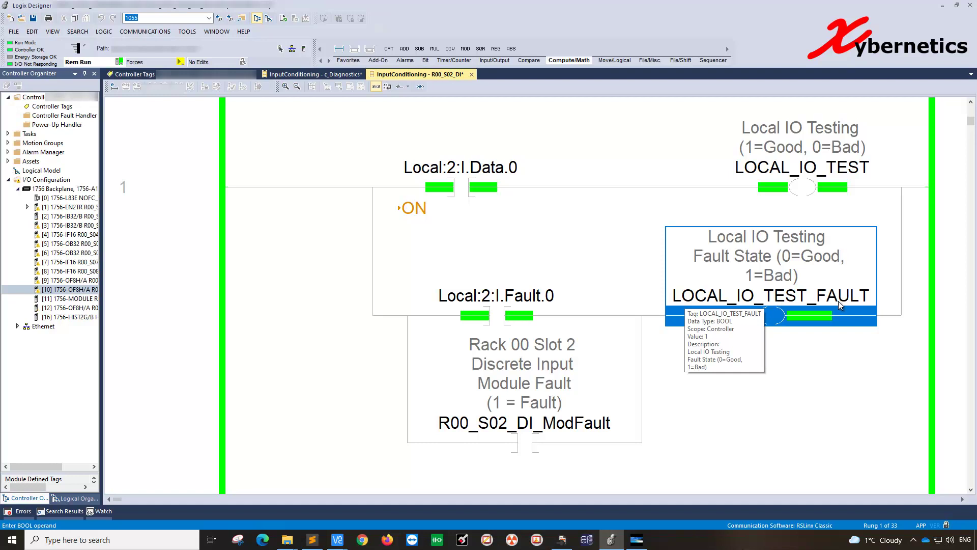
key("Left")
key("Left")
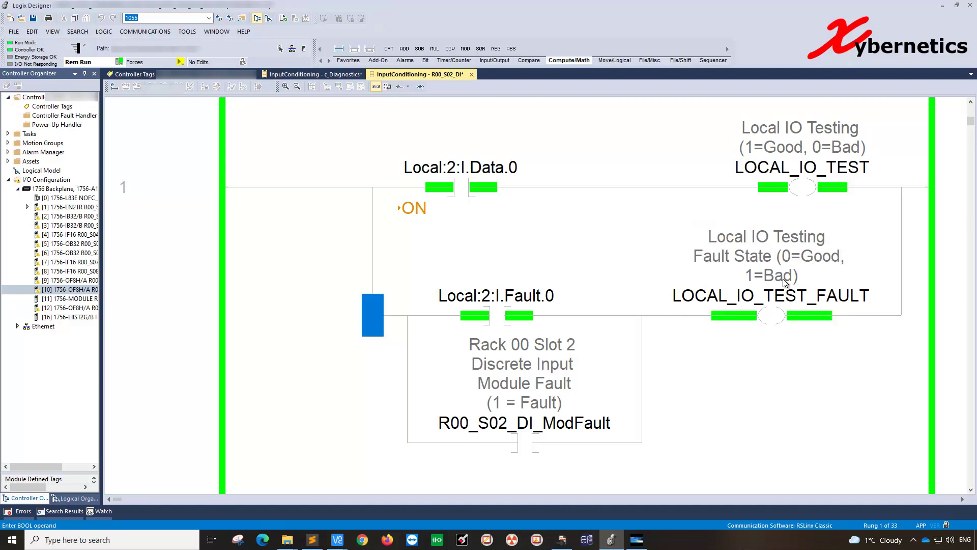
mouse_move(840, 307)
left_click(543, 339)
left_click(492, 316)
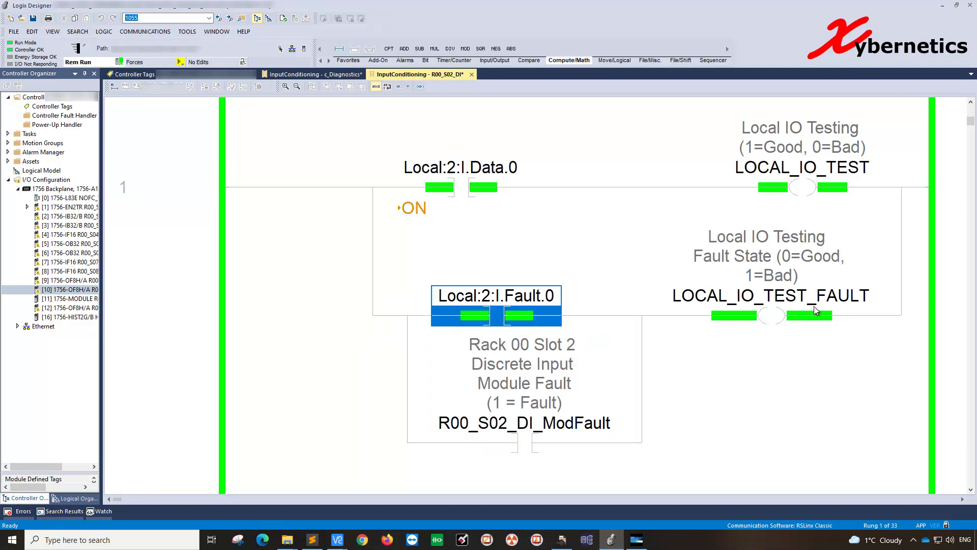
left_click(780, 316)
left_click(504, 336)
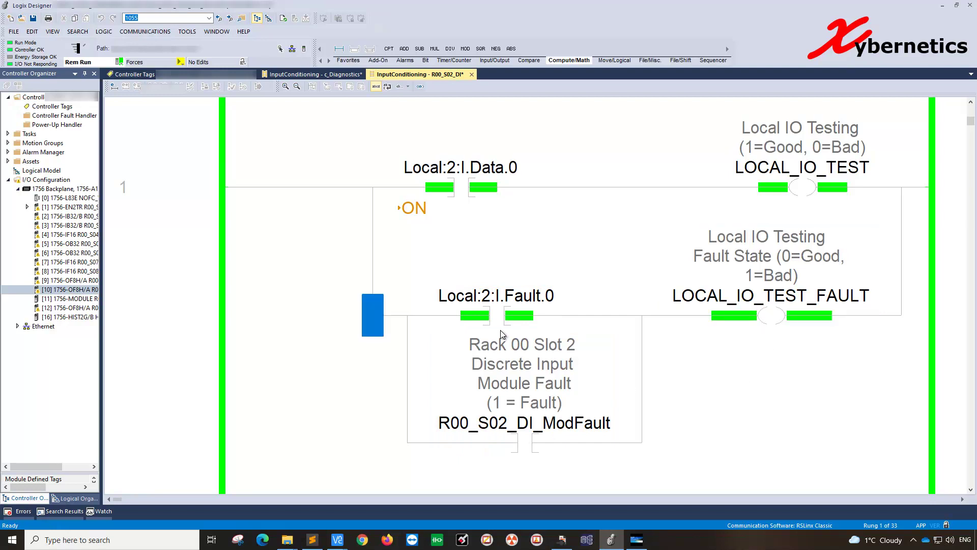
left_click(498, 316)
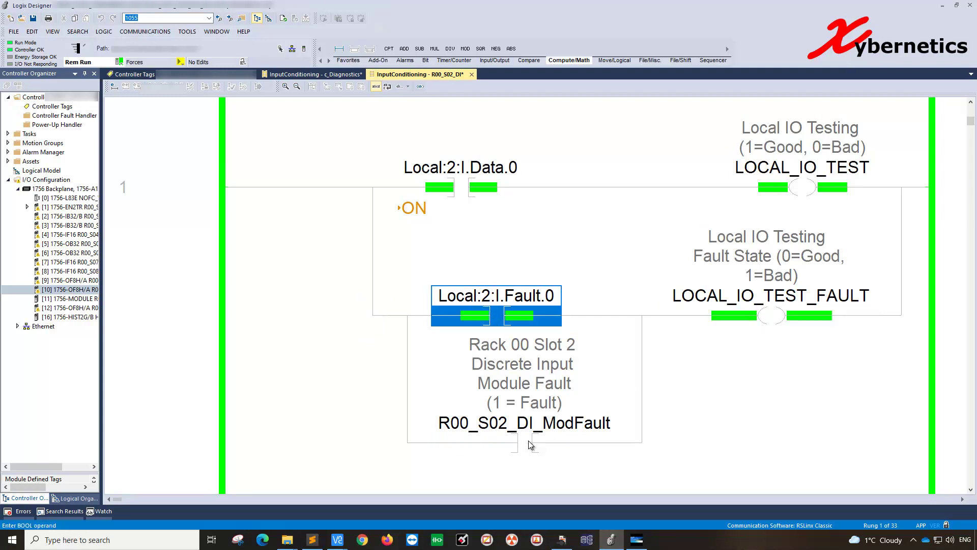
left_click(538, 396)
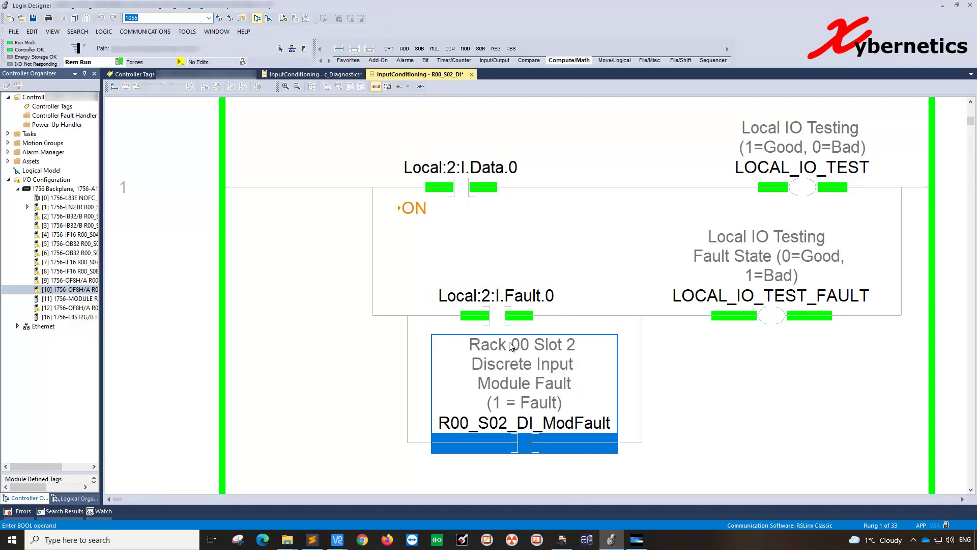
left_click(510, 319)
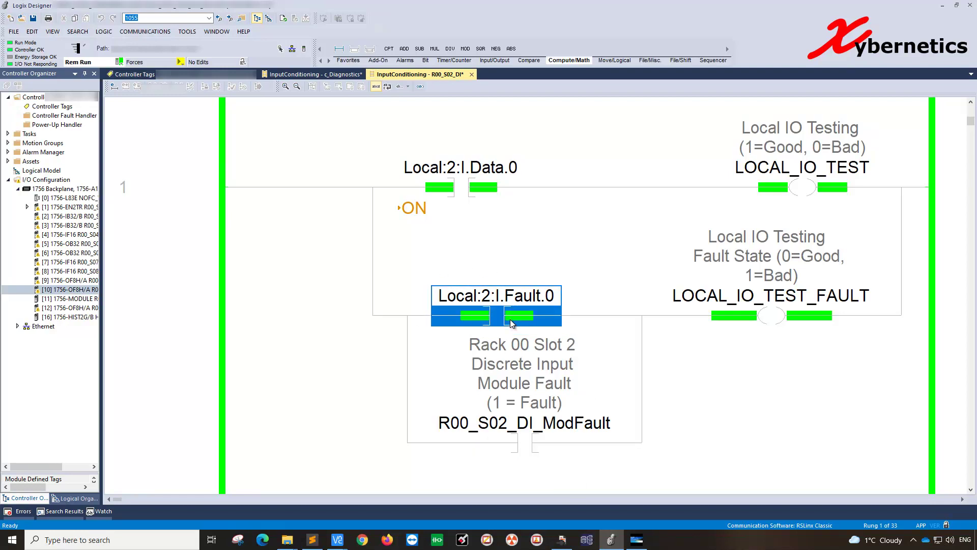
right_click(510, 319)
left_click(555, 423)
left_click(303, 325)
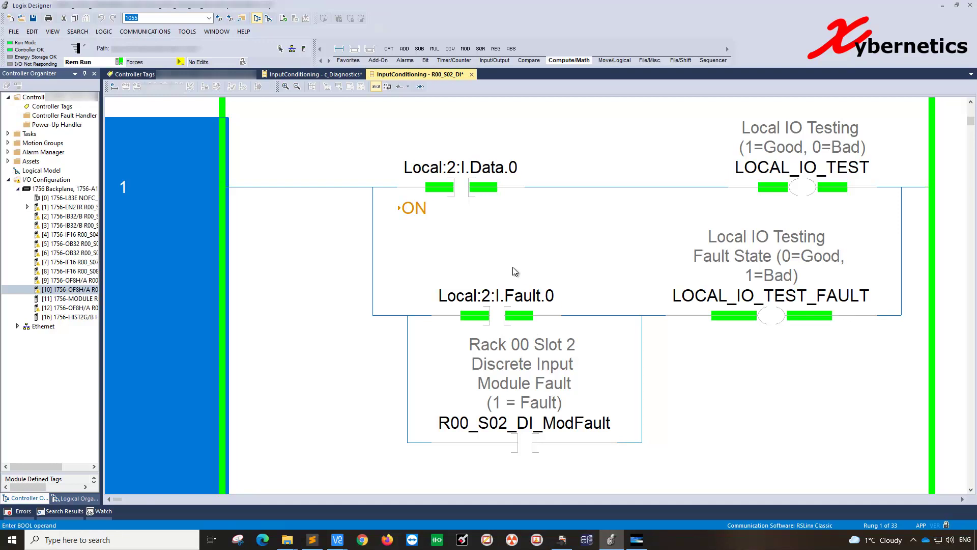
key("Right")
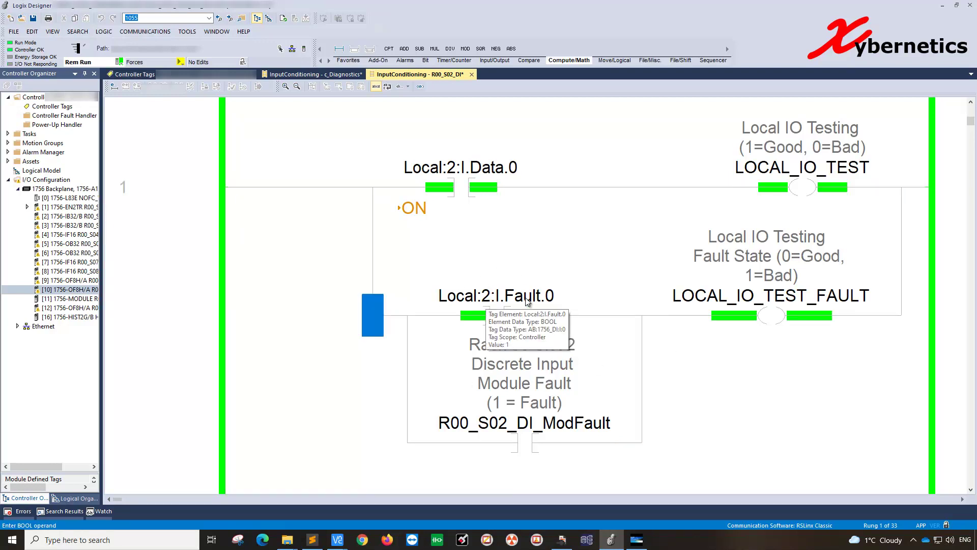
- Enable Inhibit Module on the slot 2 1756-IB32/B Connection tab and accept the warning
left_click(64, 220)
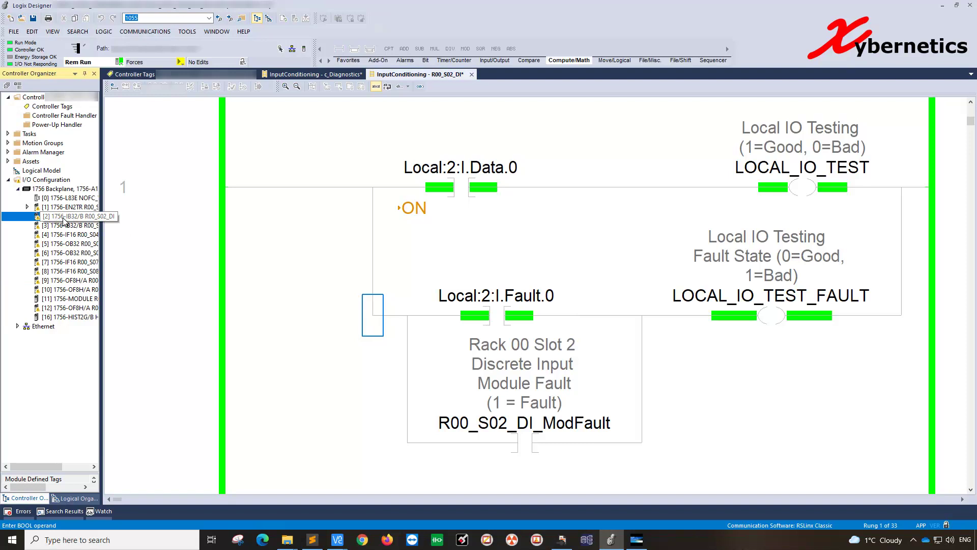
right_click(67, 220)
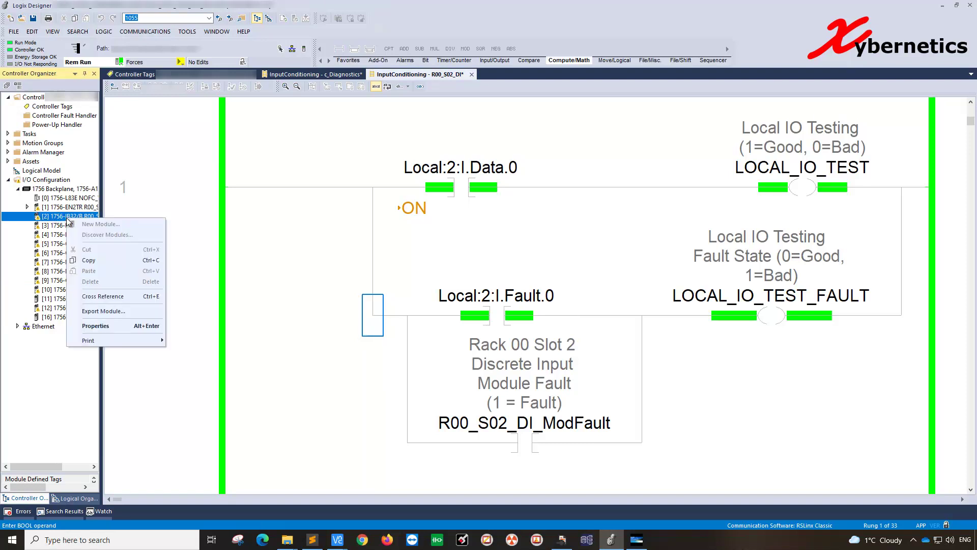
left_click(109, 324)
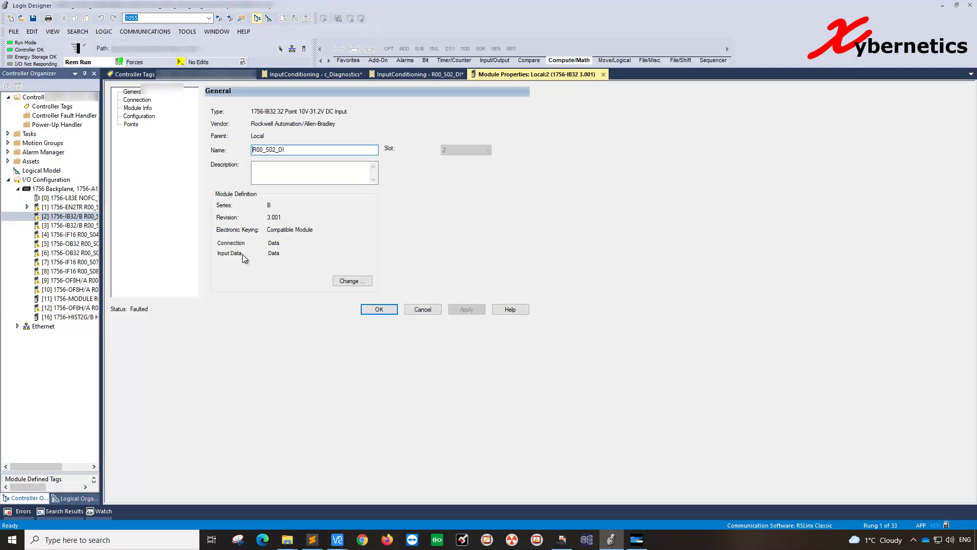
left_click(145, 100)
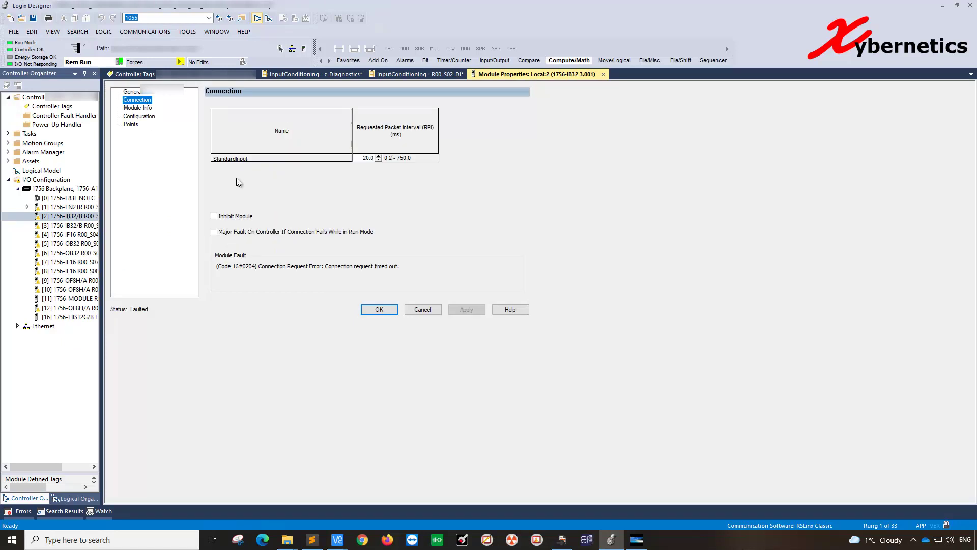
left_click(236, 218)
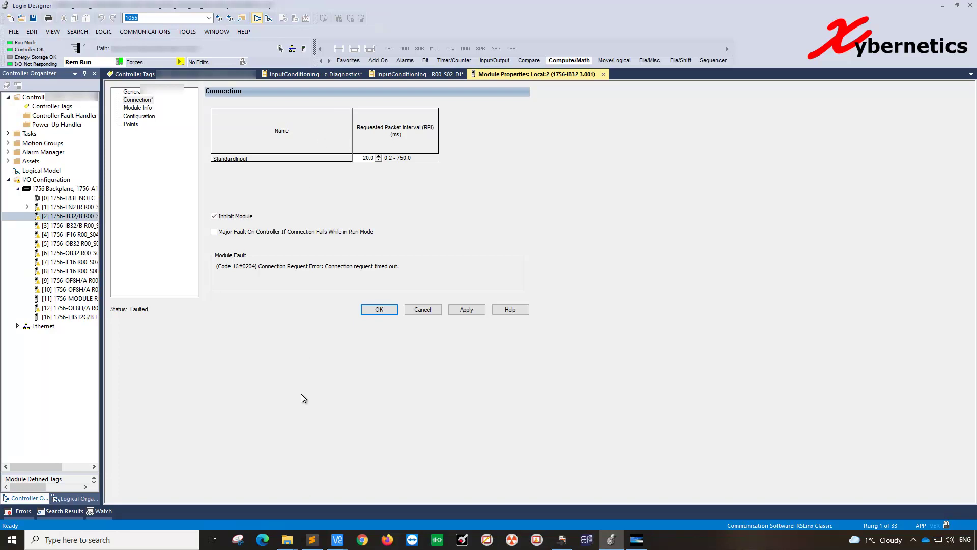
left_click(386, 309)
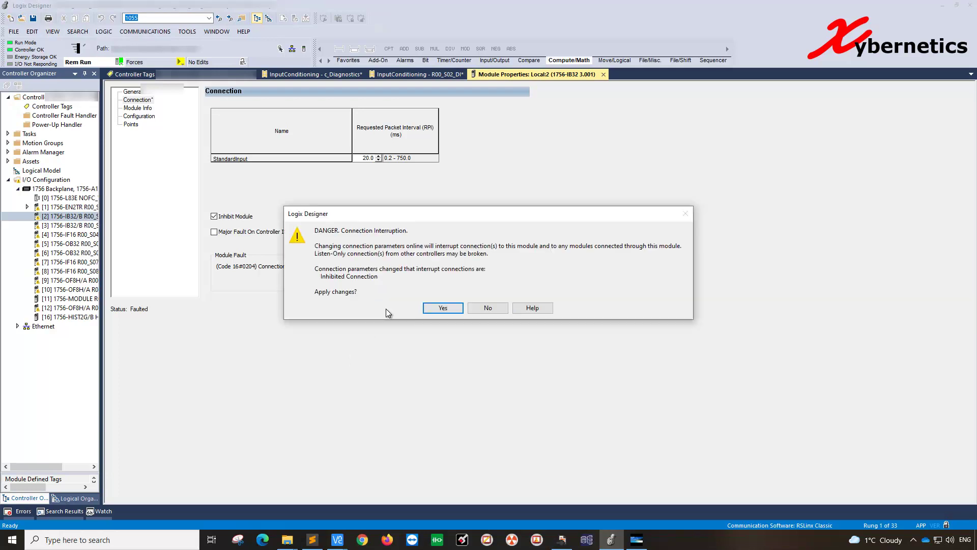
left_click(443, 308)
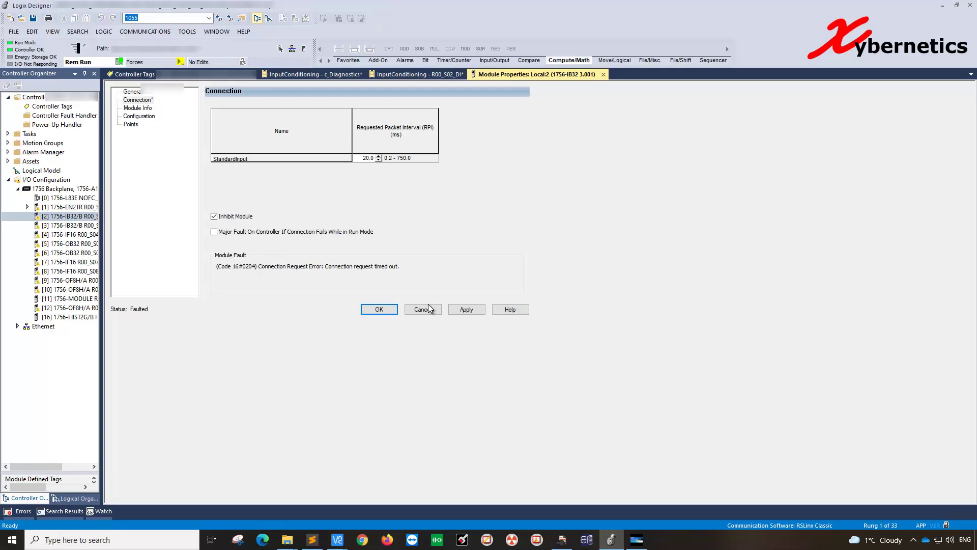
- Close module properties and inspect the Local:2:I.Fault.0 contact on rung 1
left_click(428, 309)
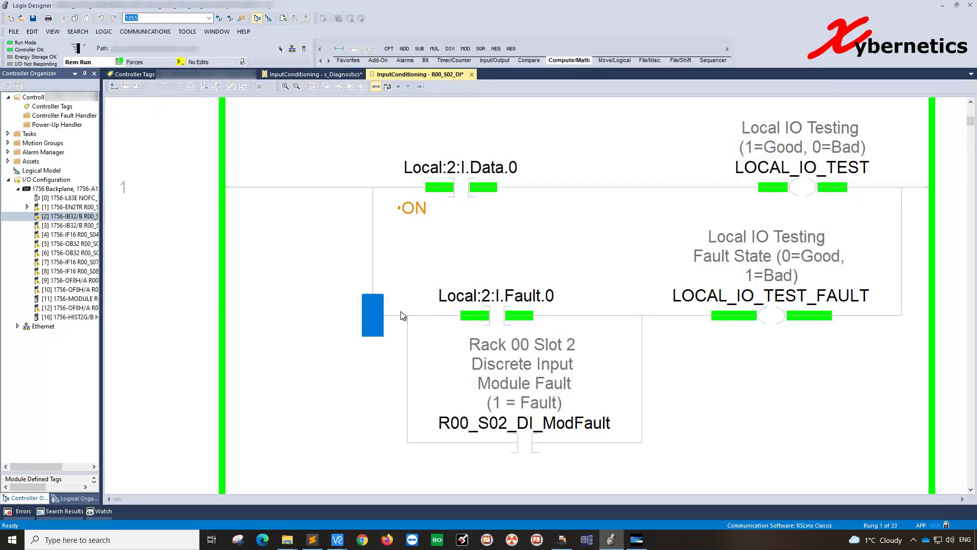
left_click(530, 311)
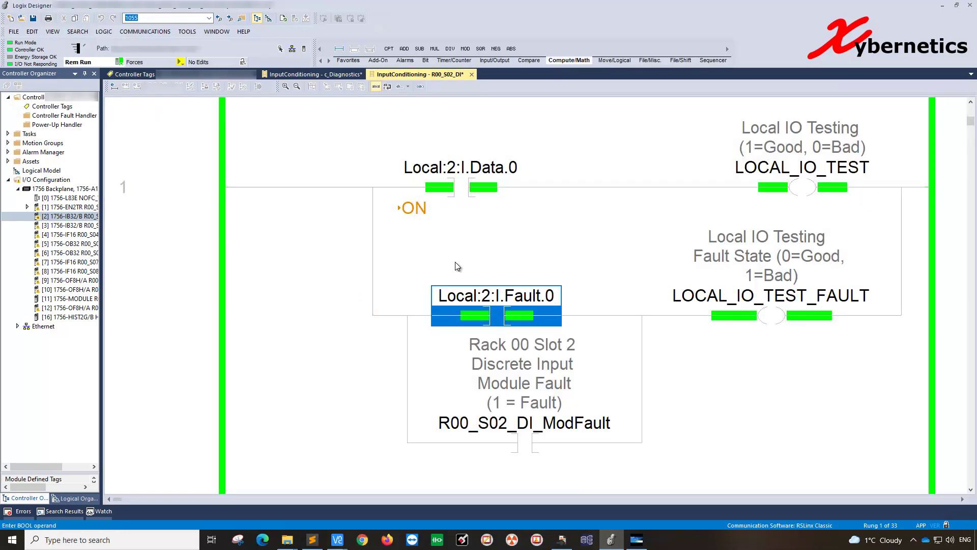
right_click(509, 317)
left_click(559, 422)
left_click(346, 318)
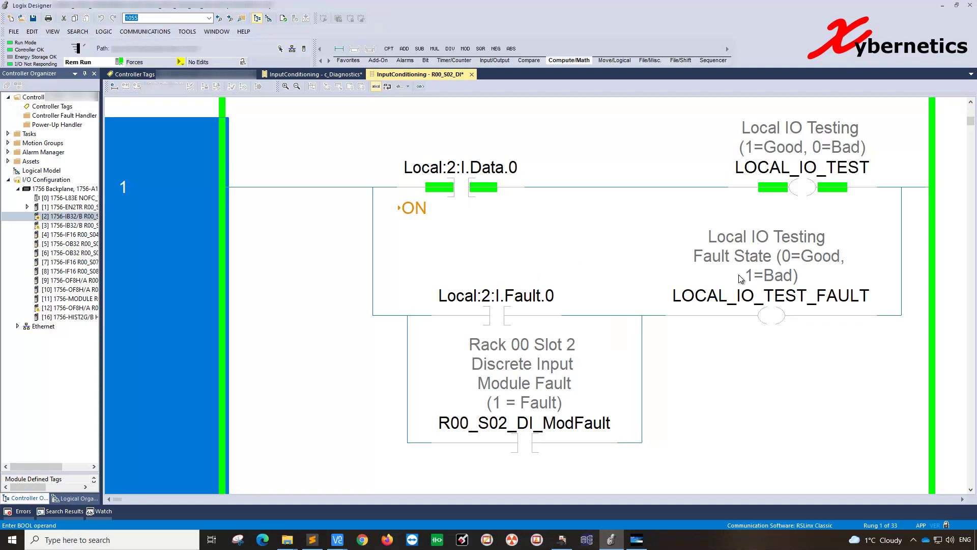
- Verify the LOCAL_IO_TEST_FAULT coil and R00_S02_DI_ModFault contact are de-energized
left_click(496, 315)
left_click(773, 317)
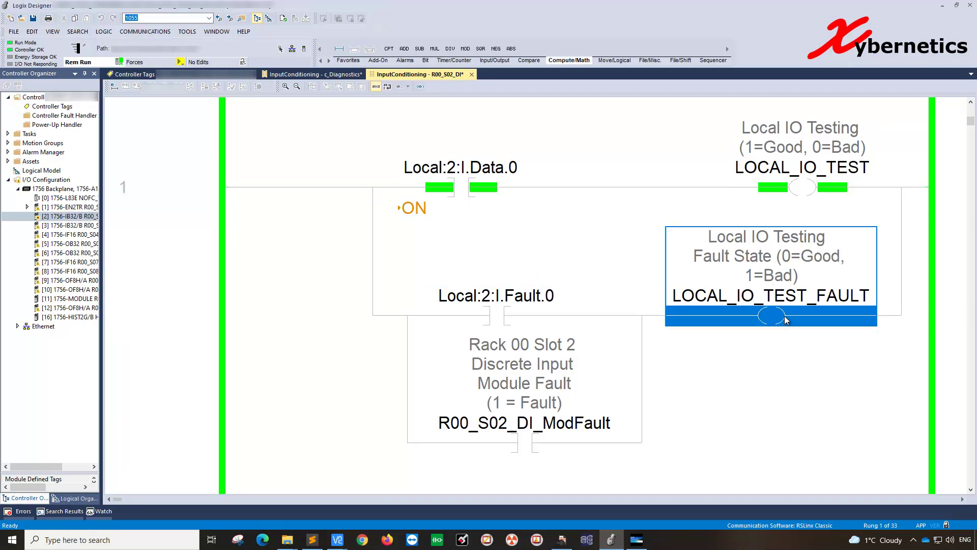
left_click(382, 293)
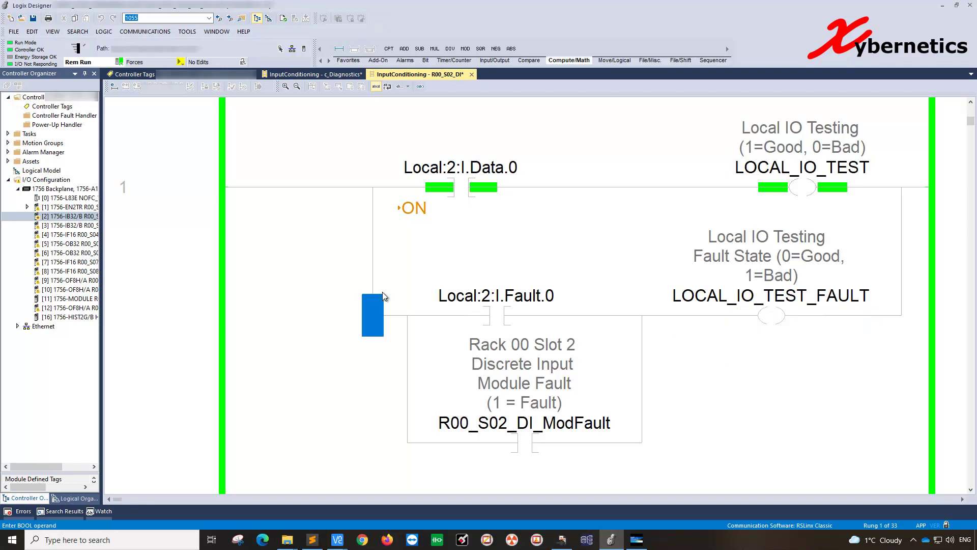
left_click(305, 278)
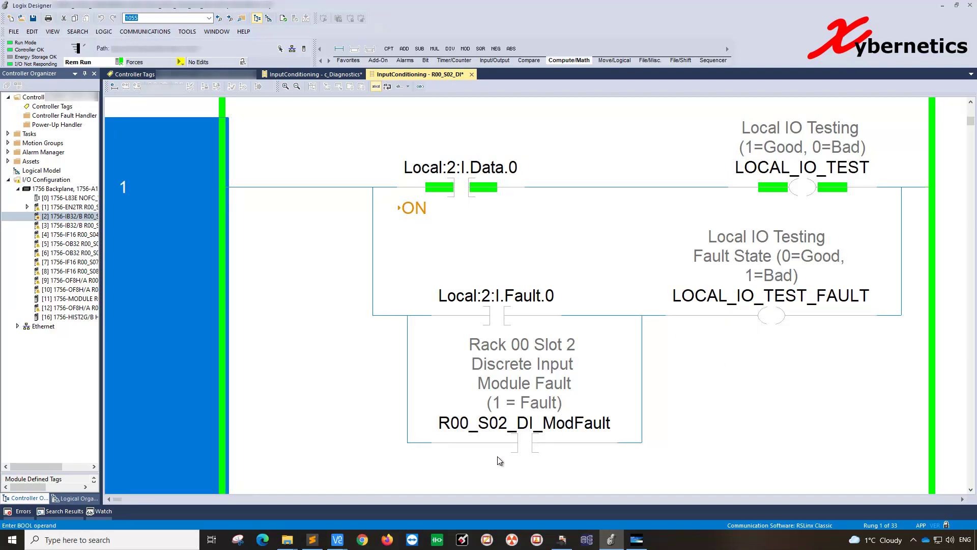
left_click(523, 444)
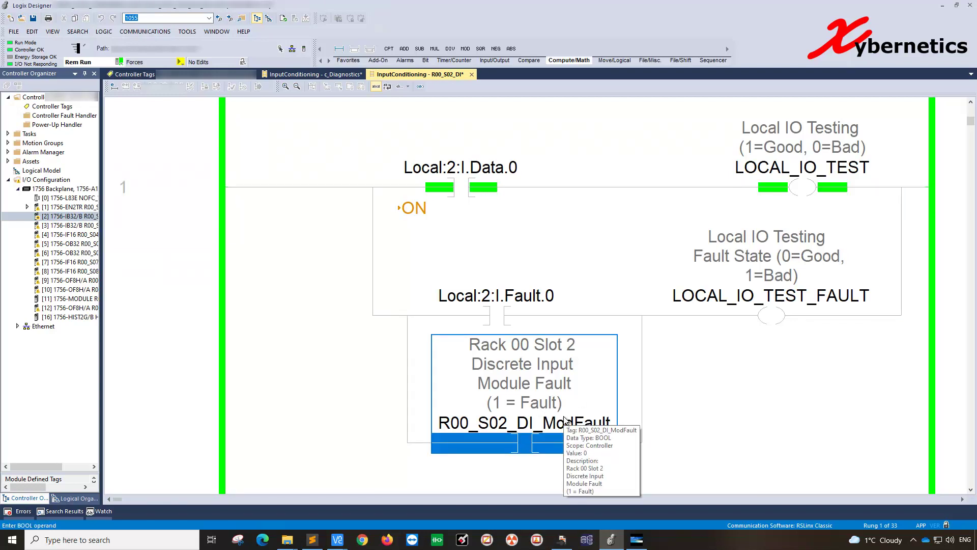
key("Left")
left_click(498, 315)
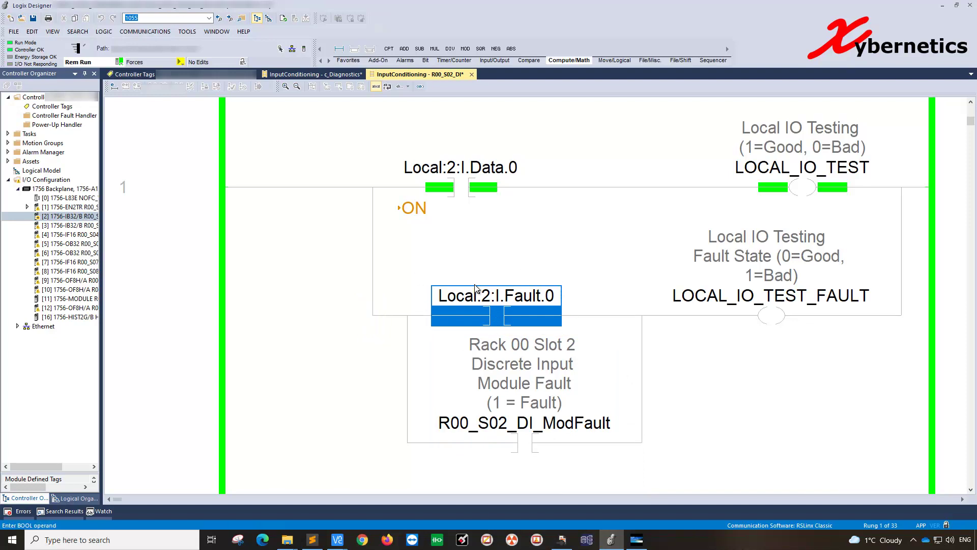
left_click(346, 284)
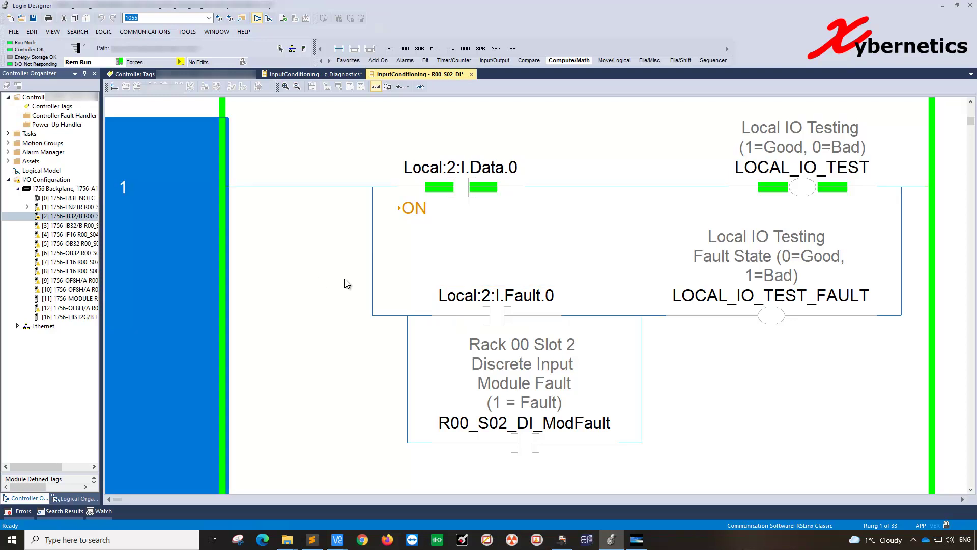
- Check the slot 2 module's connection settings and close without changes
right_click(85, 216)
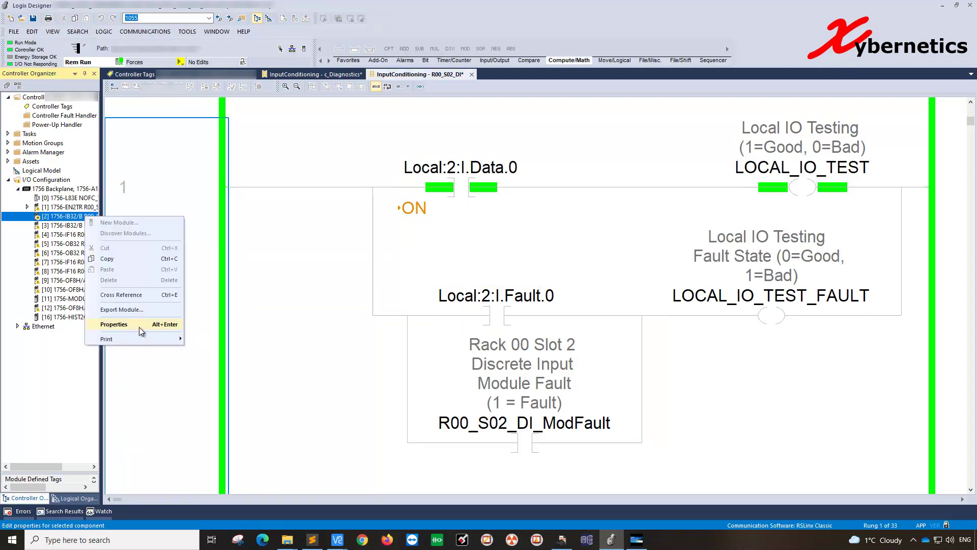
left_click(145, 325)
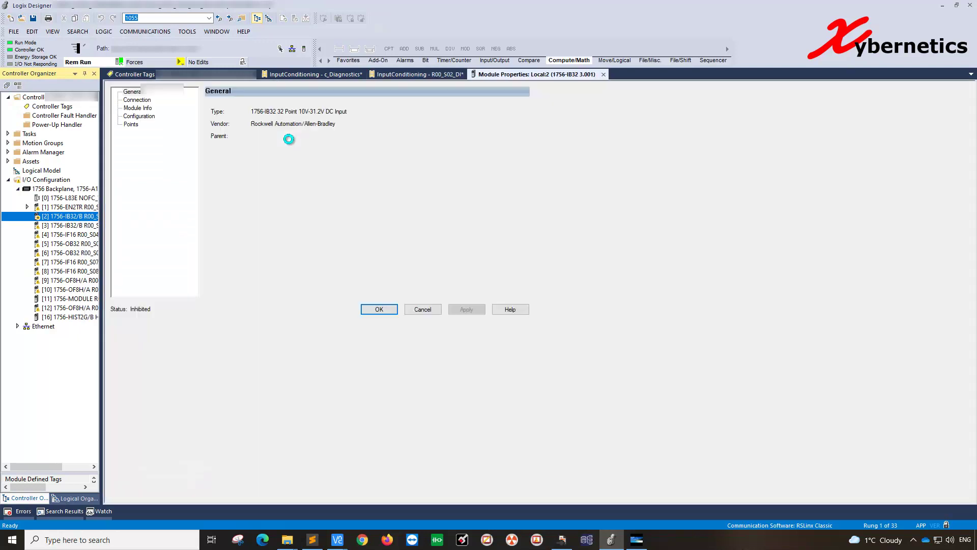
left_click(139, 100)
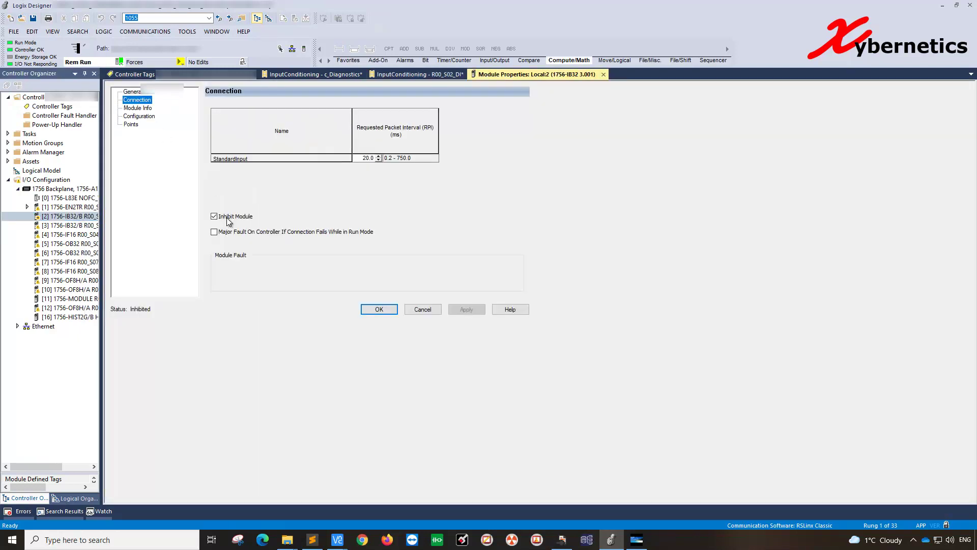
left_click(420, 310)
- Inhibit the slot 4 1756-IF16 module via its Connection tab, accepting the interruption warning
right_click(80, 237)
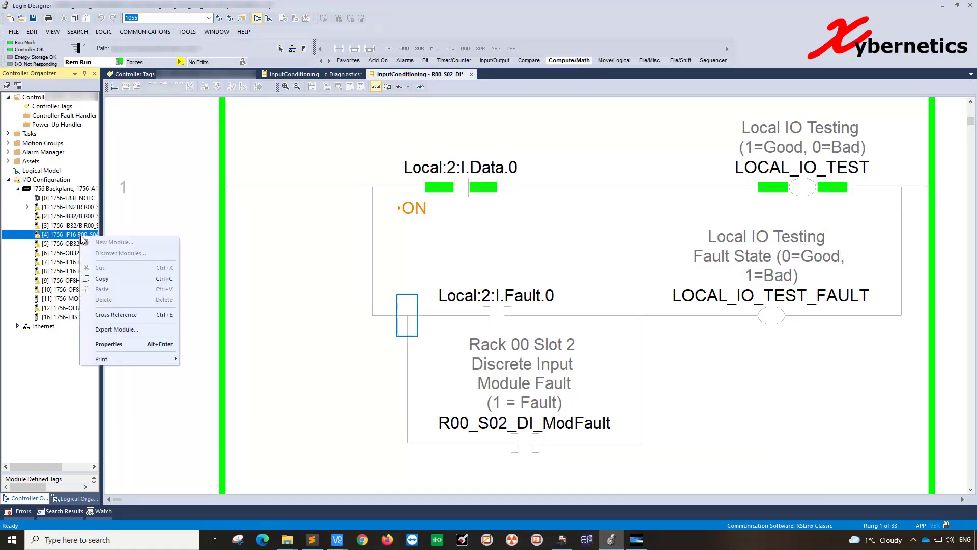
left_click(136, 344)
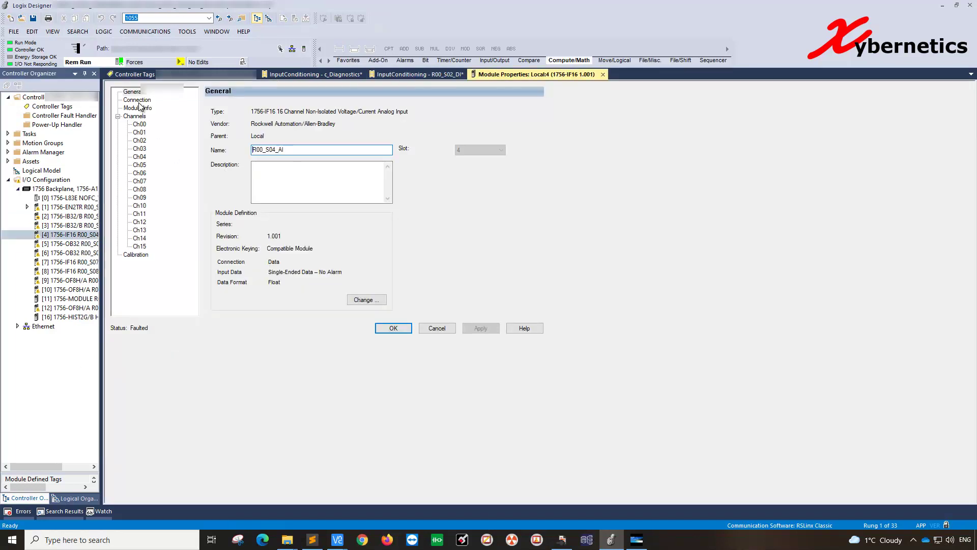
left_click(139, 101)
left_click(243, 235)
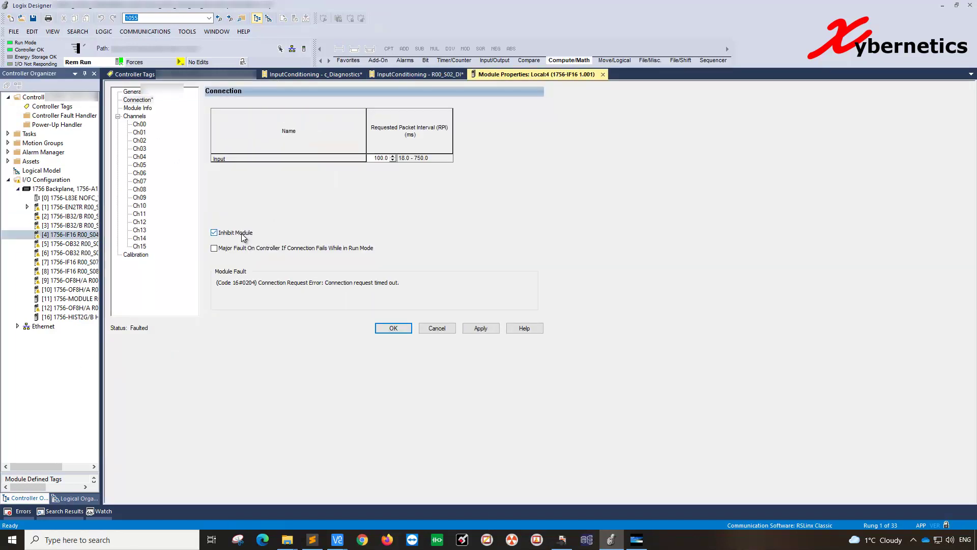
left_click(387, 327)
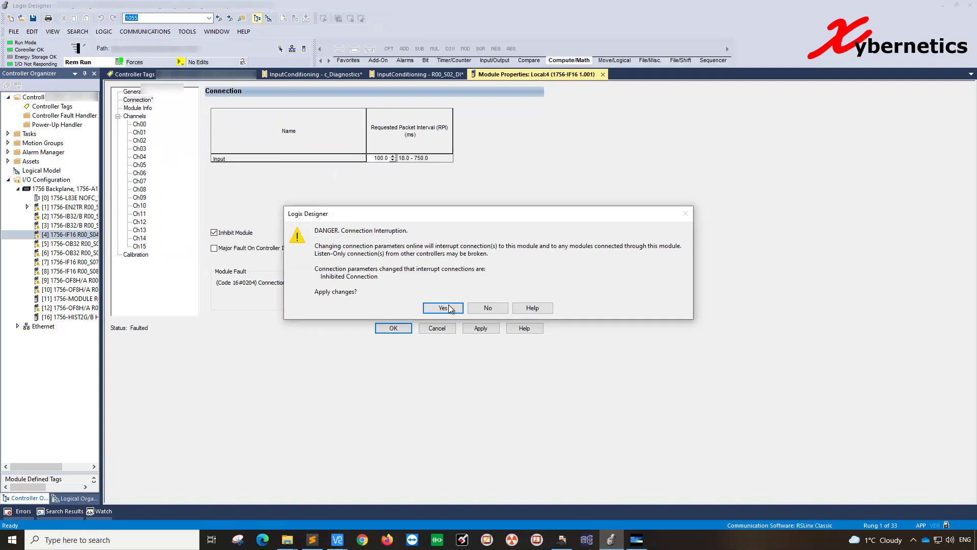
left_click(448, 305)
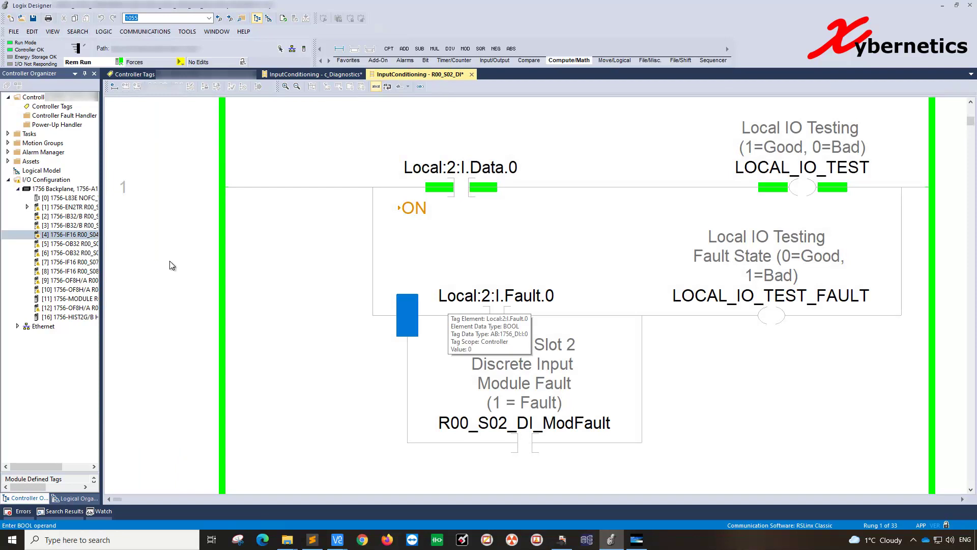
- Inhibit the slot 5 1756-OB32 output module via its Connection tab, accepting the warning
left_click(84, 245)
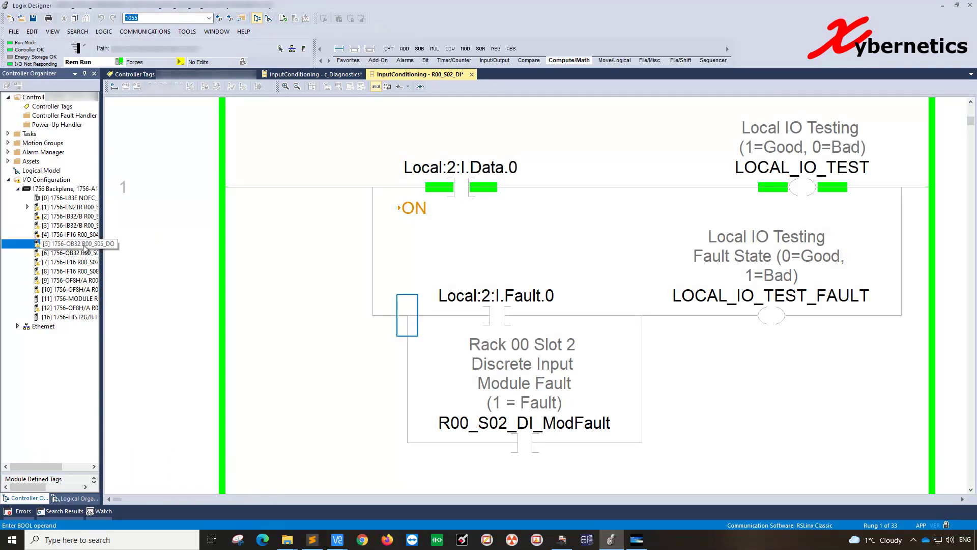
right_click(84, 248)
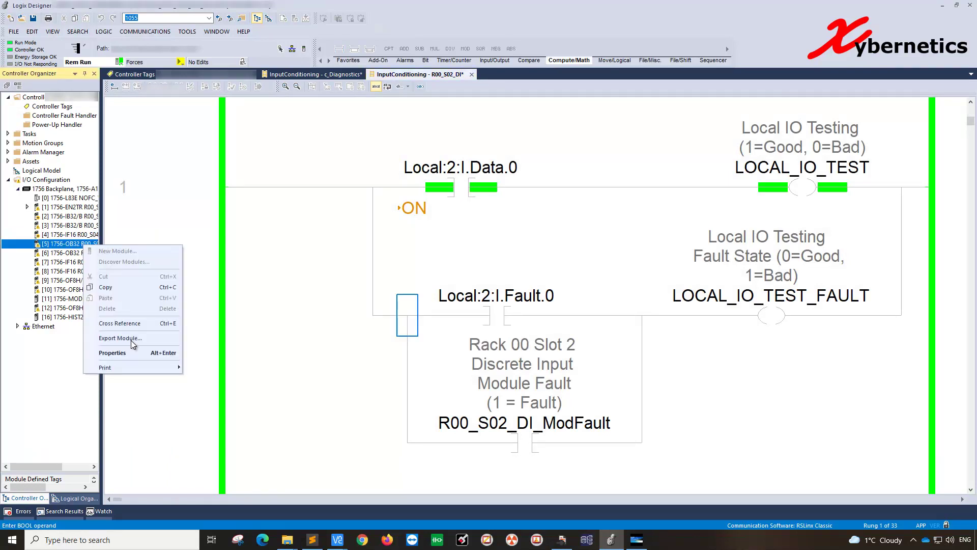
left_click(136, 353)
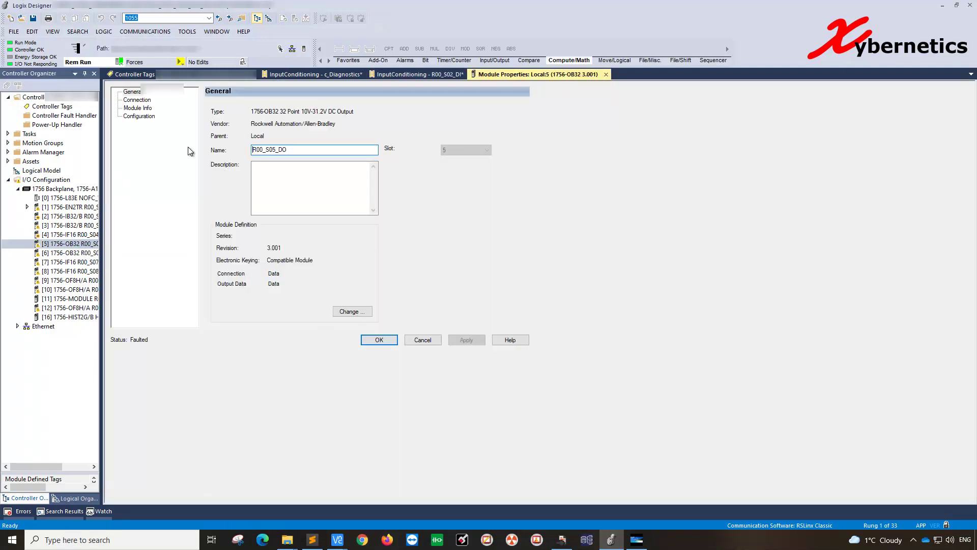
left_click(136, 100)
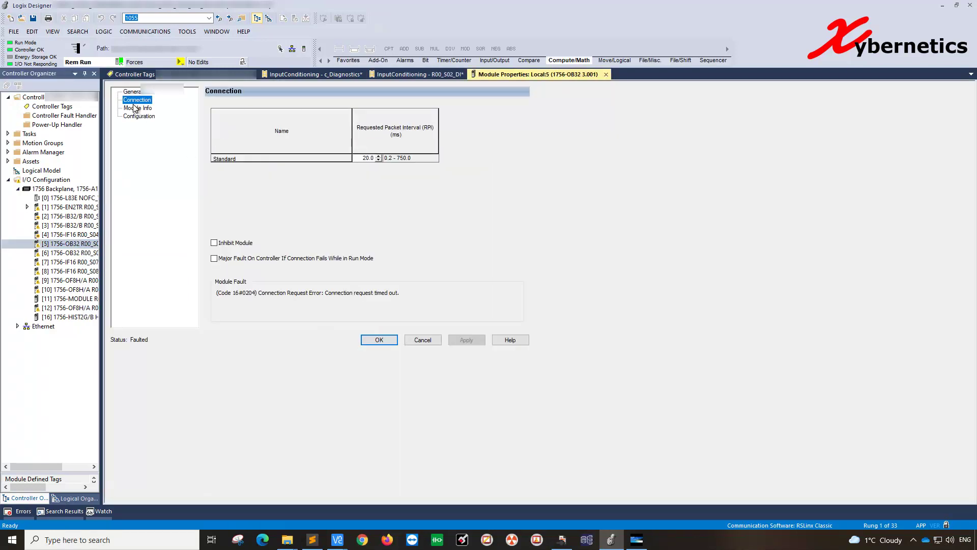
left_click(230, 243)
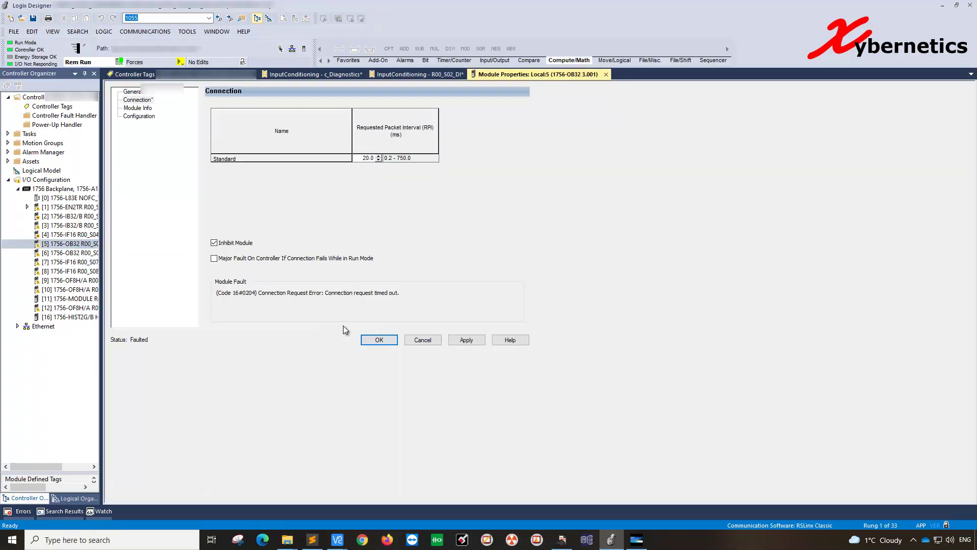
left_click(380, 340)
left_click(441, 309)
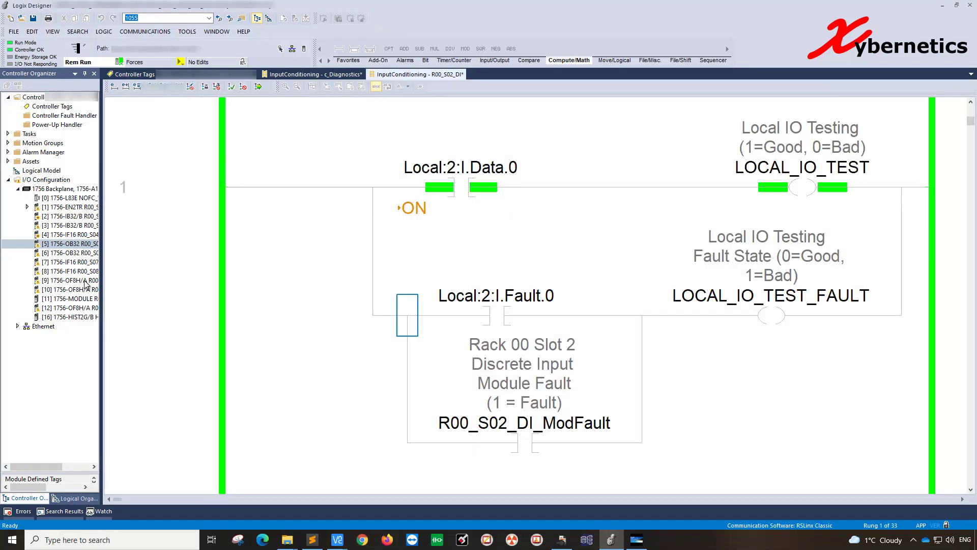
left_click(85, 281)
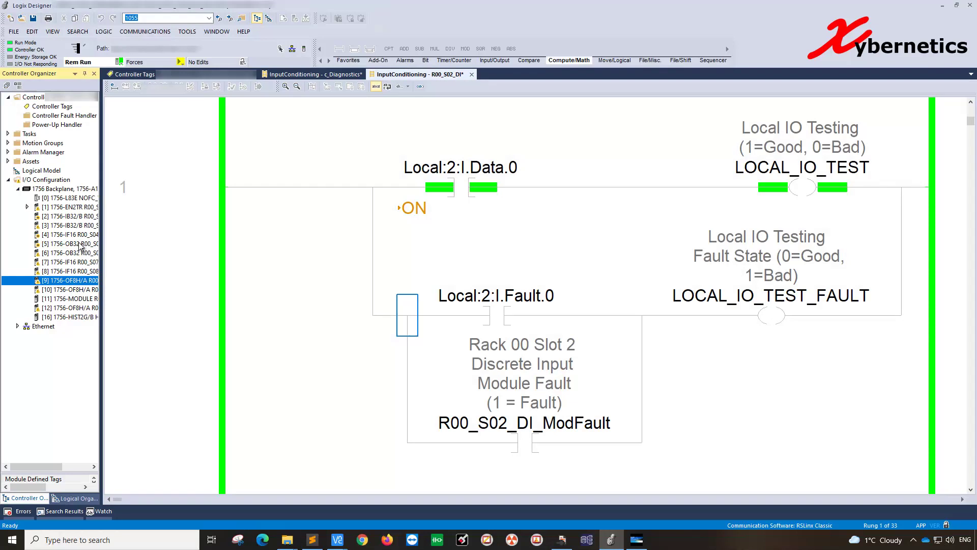
- Check Inhibit Module on the Connection tab of the slot 9 1756-OF8H/A module
right_click(80, 285)
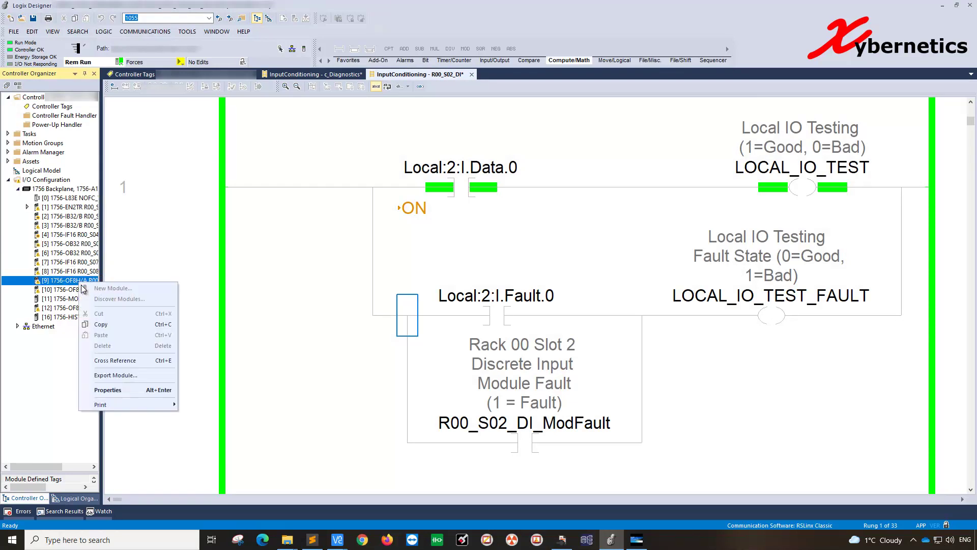
left_click(127, 378)
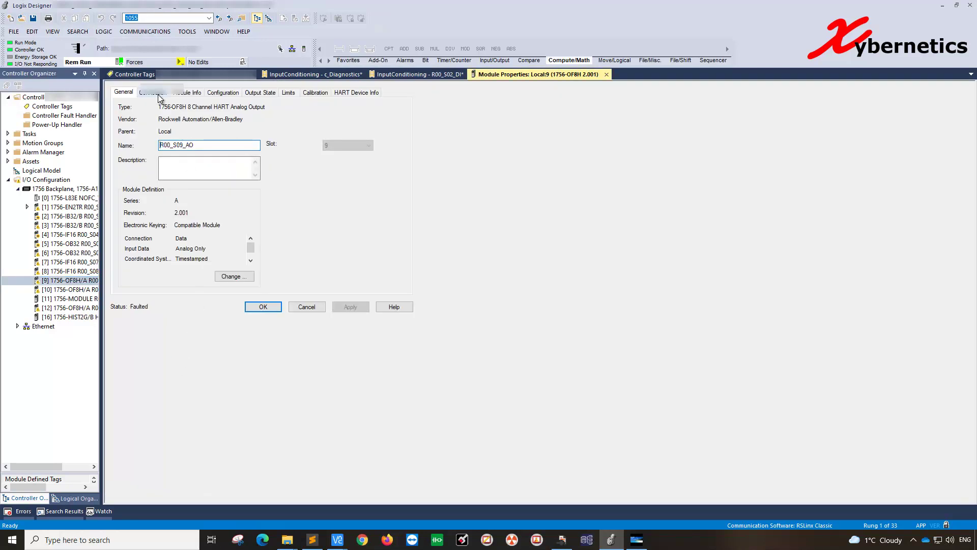
left_click(158, 95)
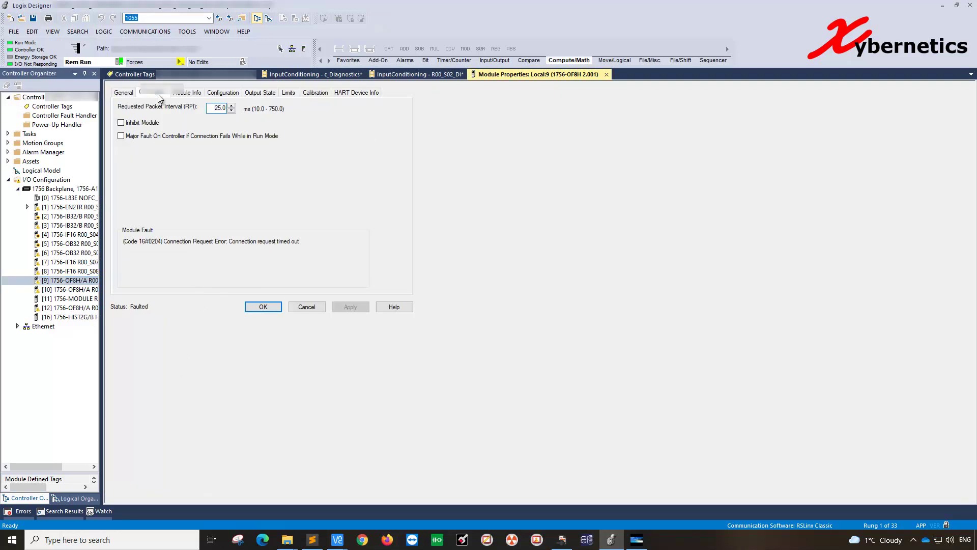
left_click(121, 123)
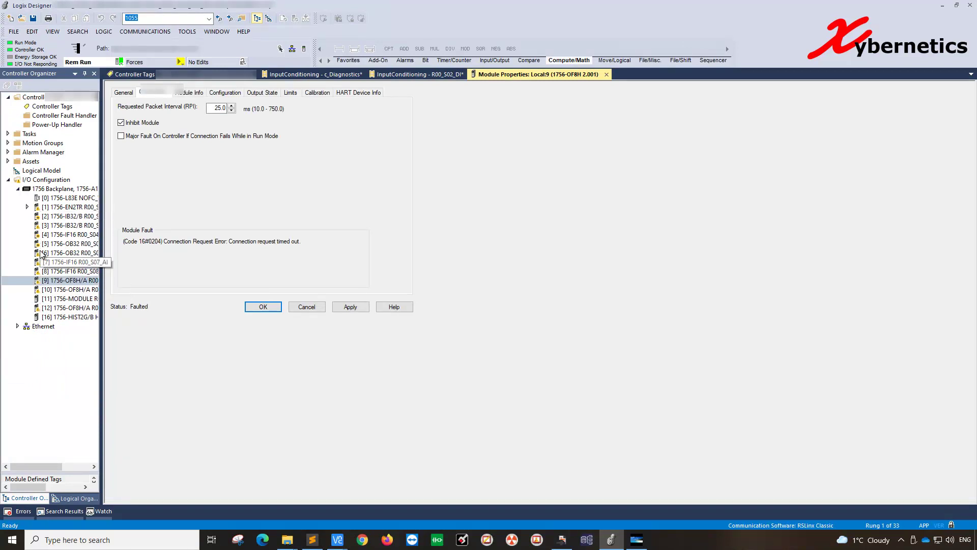
left_click(51, 207)
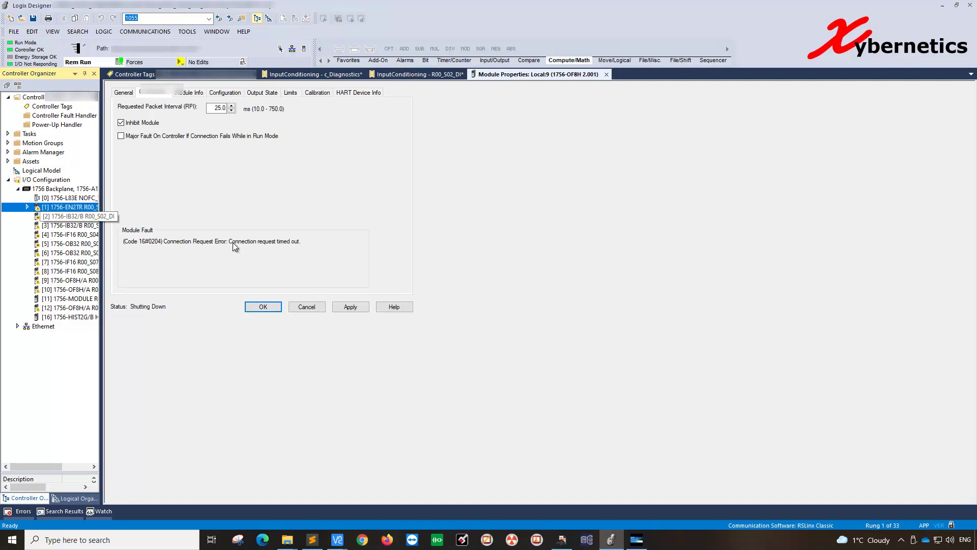
left_click(56, 216)
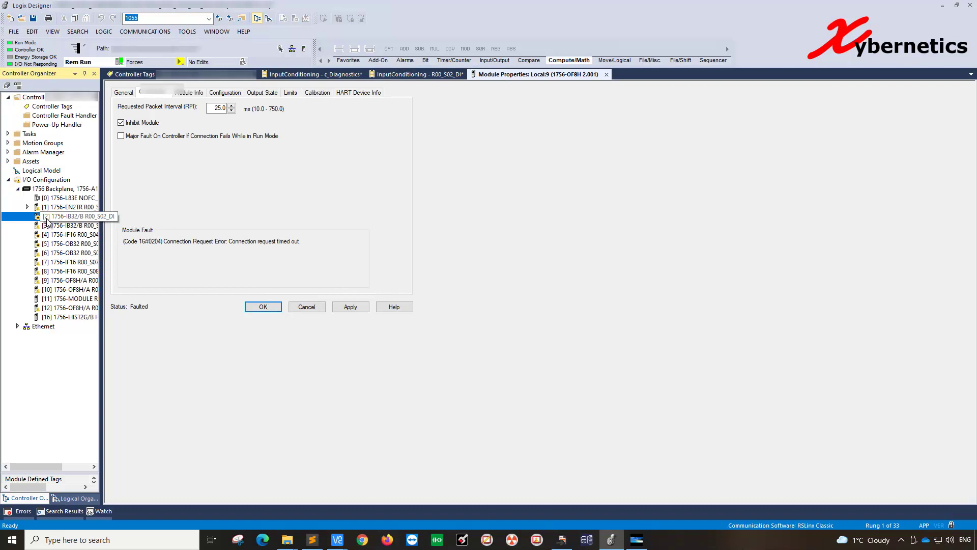
right_click(47, 219)
left_click(93, 327)
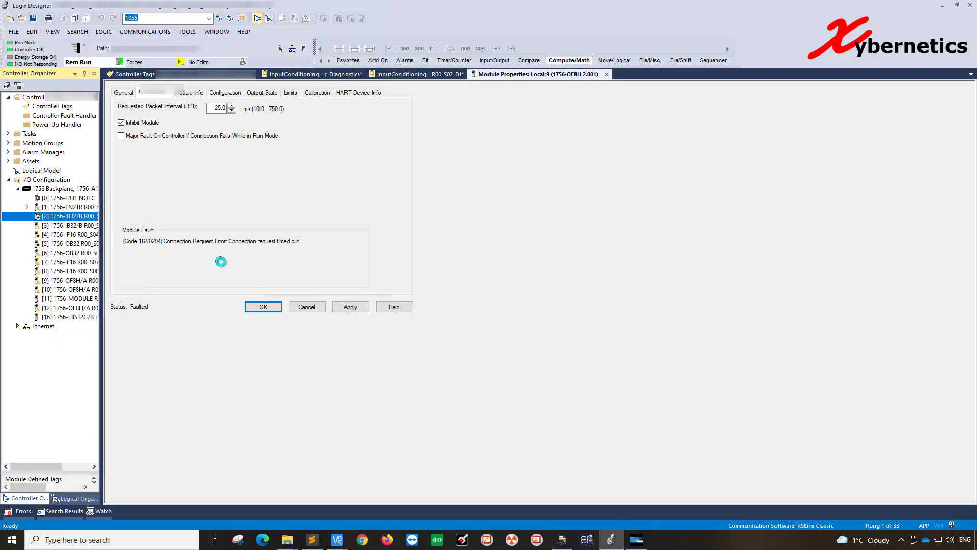
left_click(146, 101)
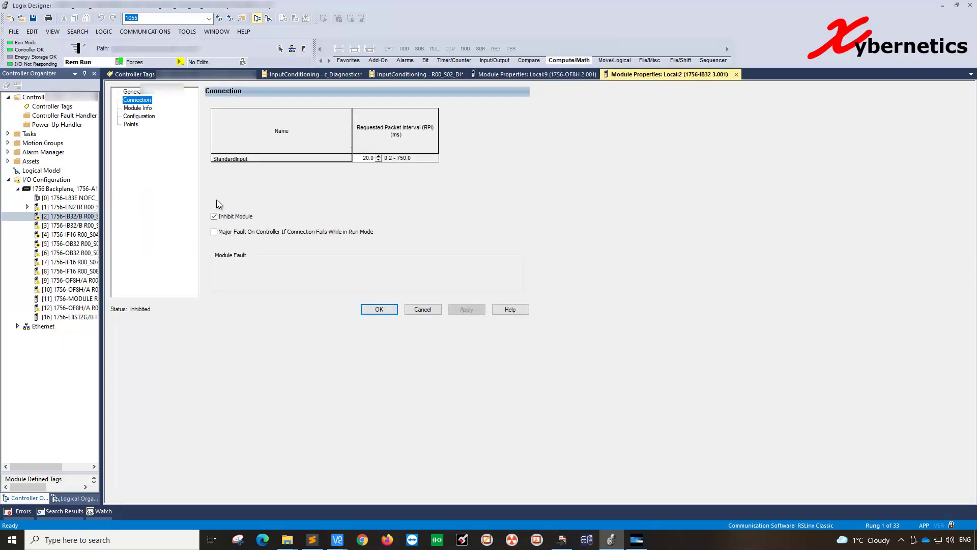
left_click(426, 307)
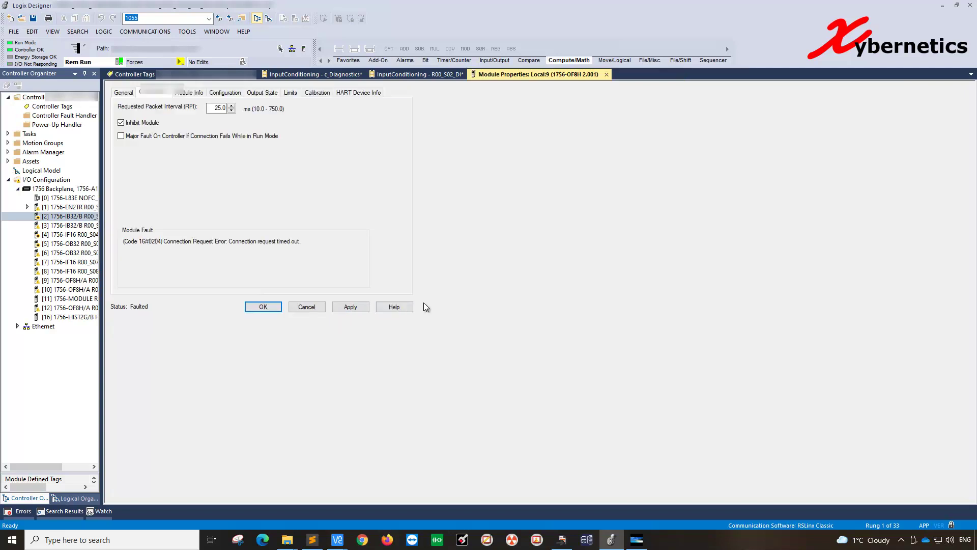
left_click(85, 226)
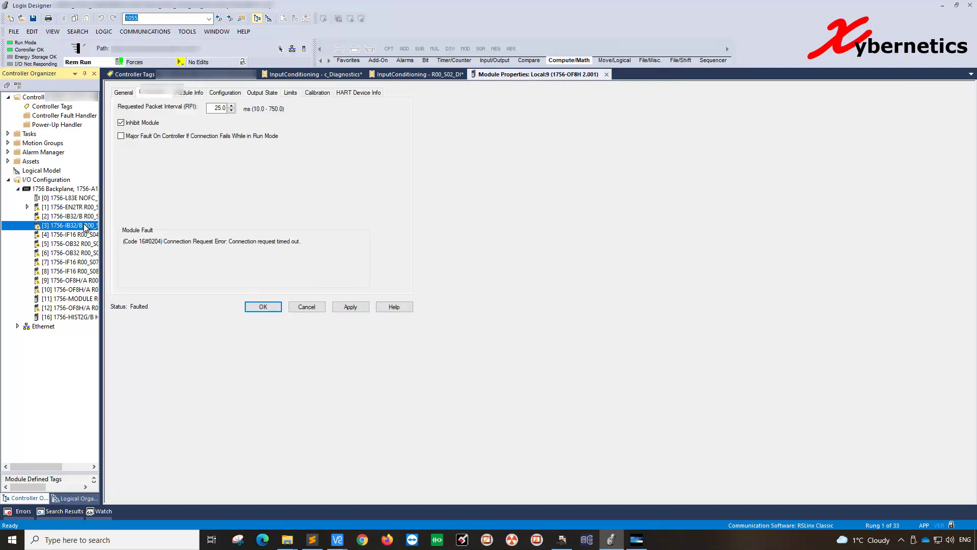
- Check Inhibit Module on the slot 3 1756-IB32/B Connection tab and accept the interruption warning
right_click(54, 227)
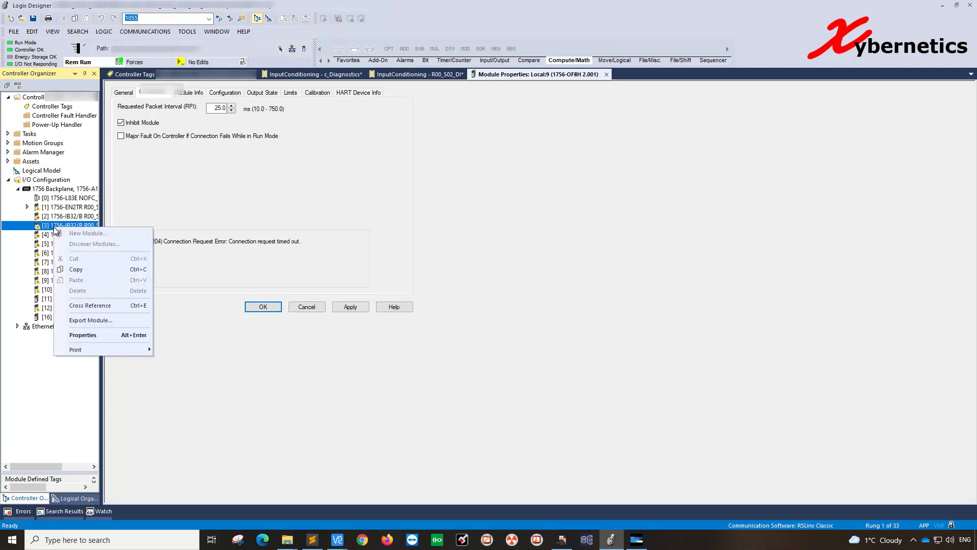
left_click(102, 332)
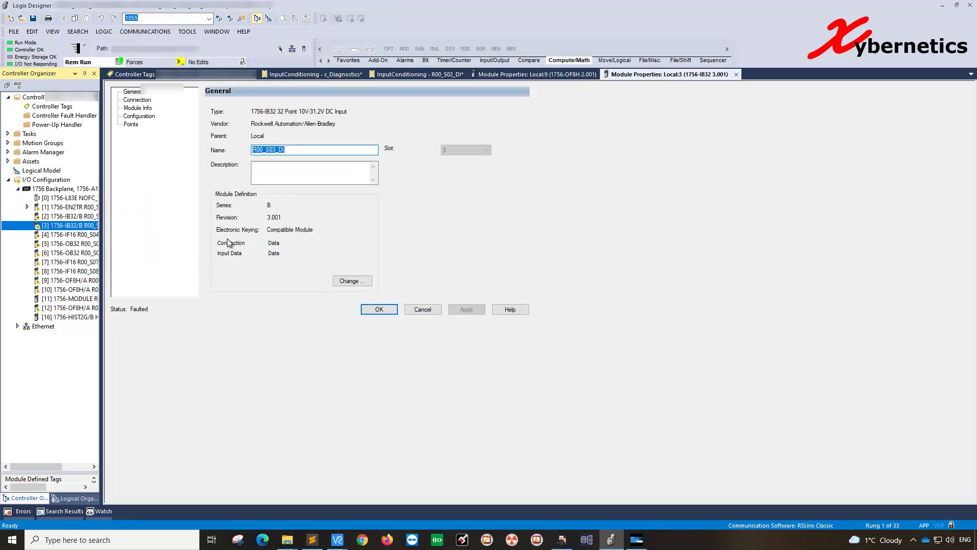
left_click(144, 101)
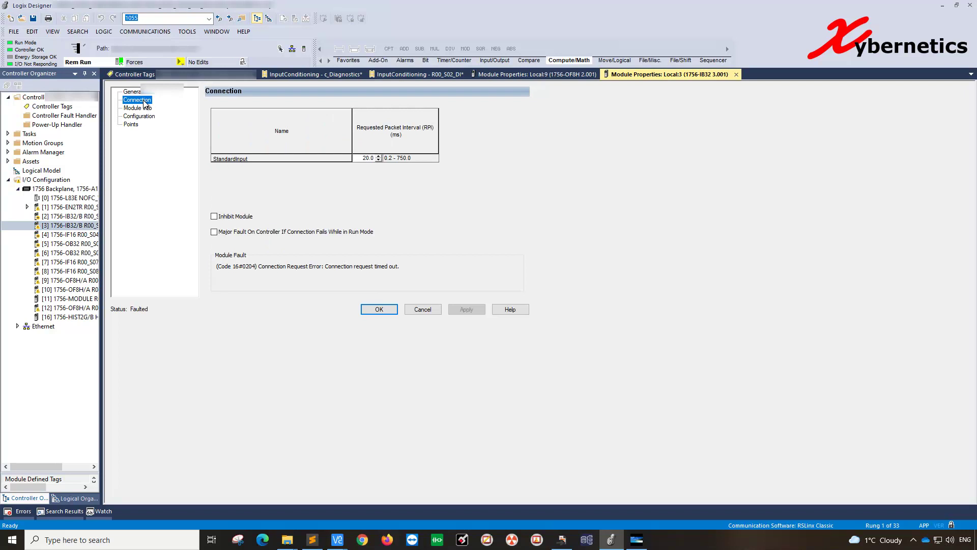
left_click(214, 217)
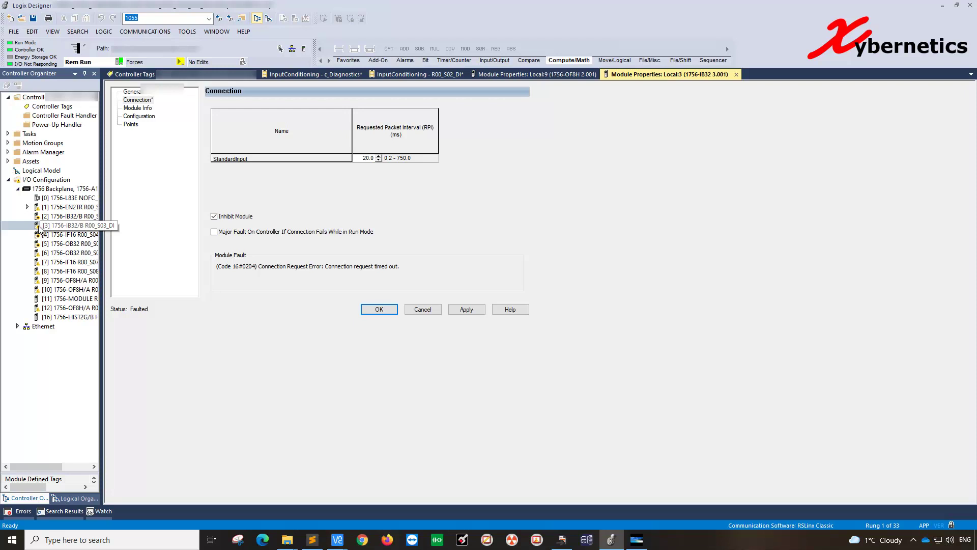
left_click(379, 310)
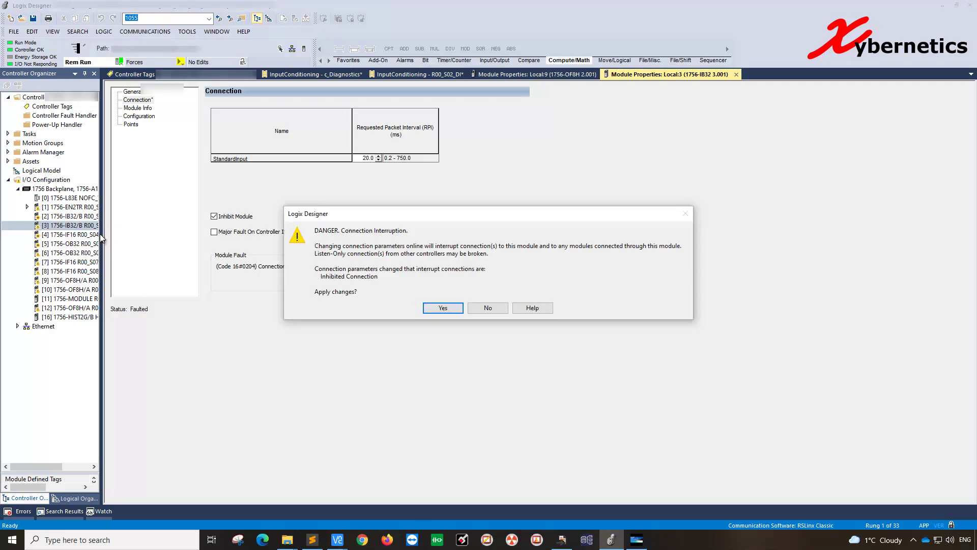
left_click(431, 308)
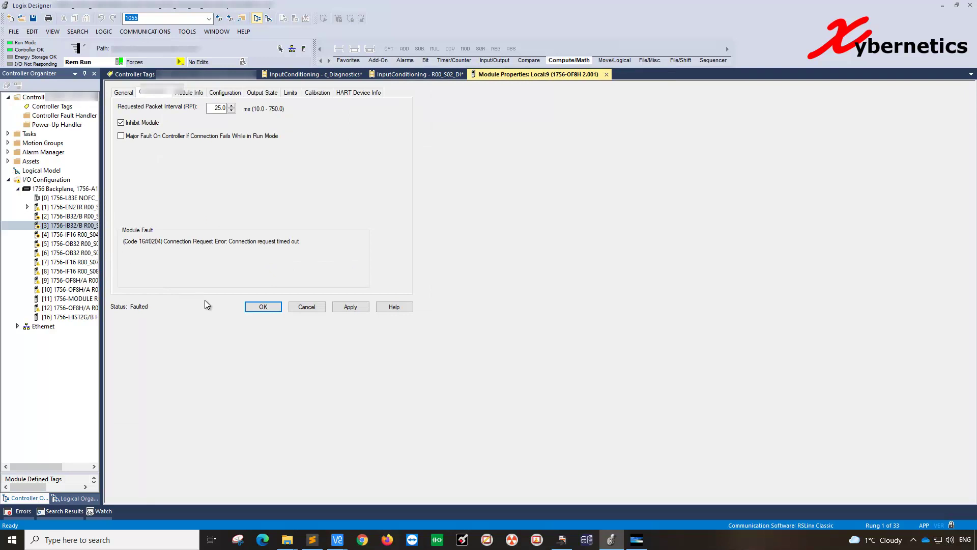
- Check Inhibit Module on the slot 6 1756-OB32 Connection tab and accept the interruption warning
right_click(83, 253)
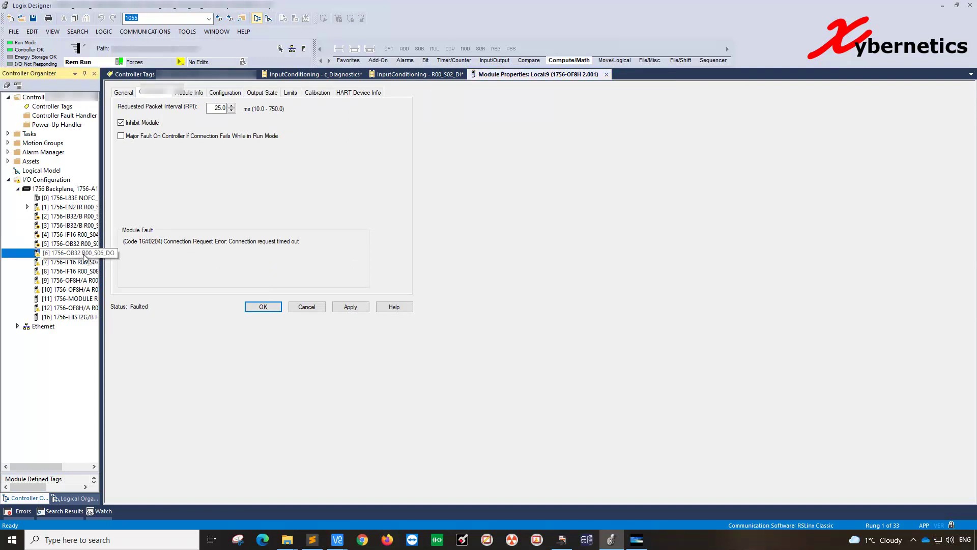
left_click(129, 362)
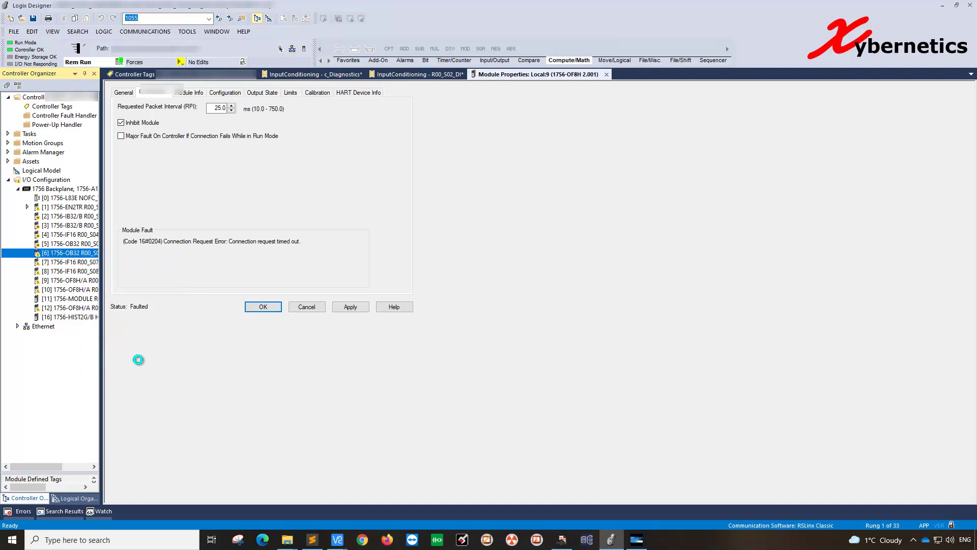
left_click(145, 100)
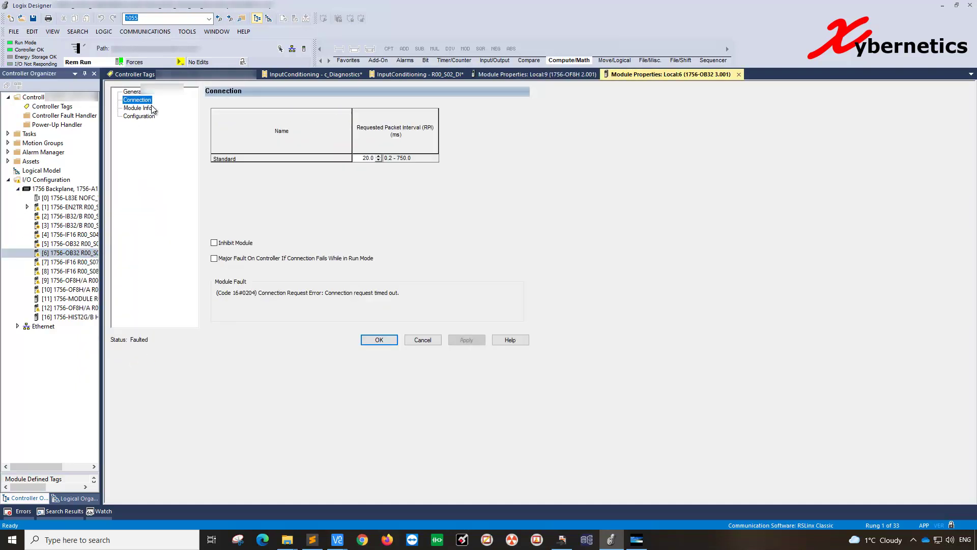
left_click(232, 243)
left_click(371, 341)
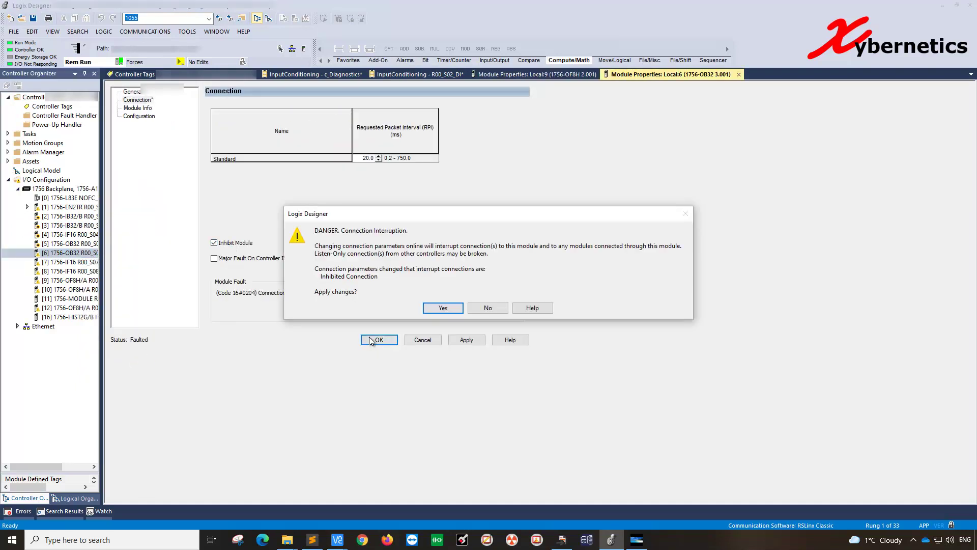
left_click(443, 305)
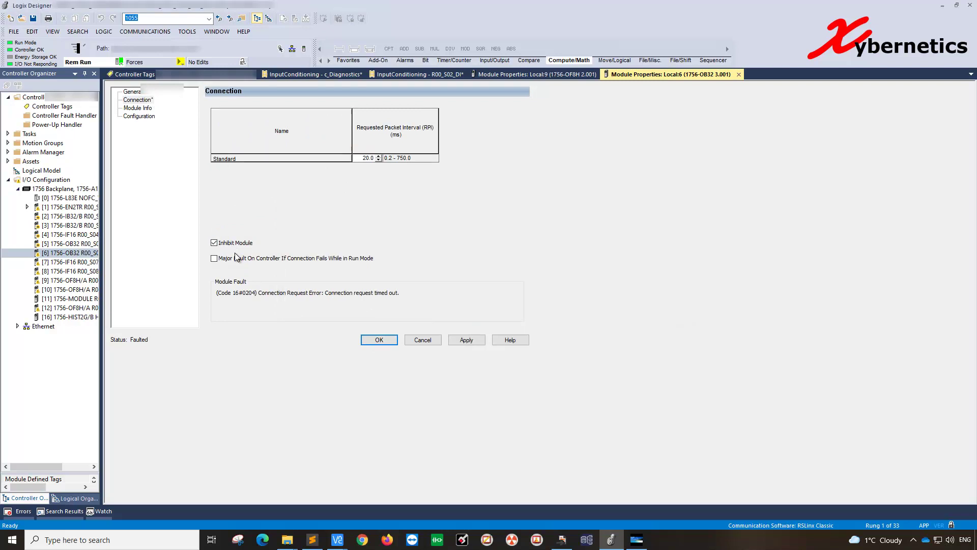